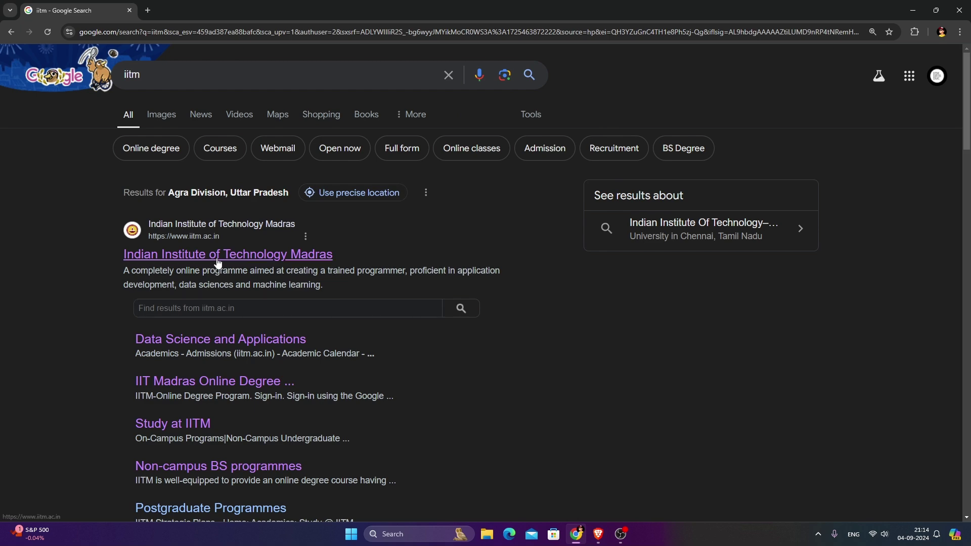
Open the official IIT Madras website (iitm.ac.in) from the Google results for 'iitm'.
{"action": "left_click", "coordinate": [257, 255]}
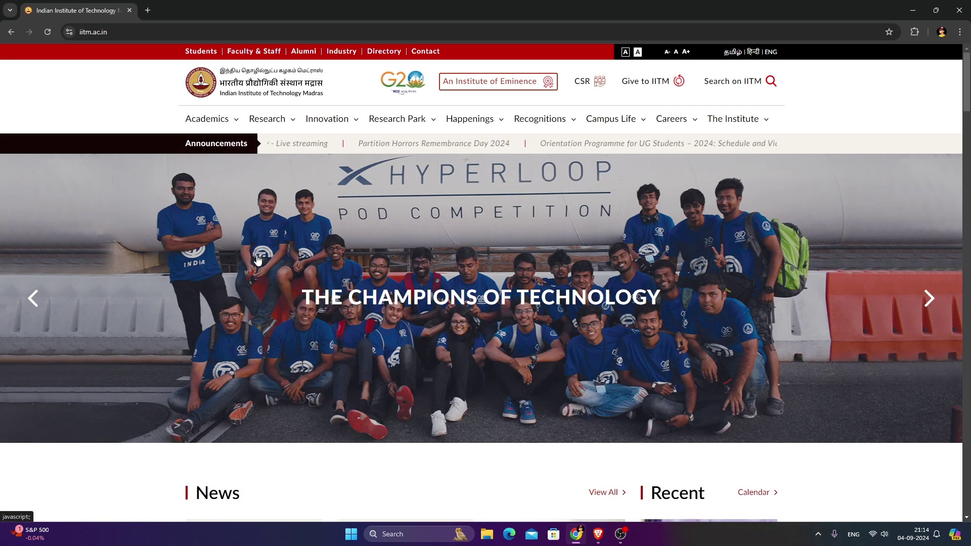
Scroll down to Study @ IITM and open the Online BSc Programme page.
{"action": "scroll", "coordinate": [257, 259], "scroll_direction": "down", "scroll_amount": 9}
{"action": "scroll", "coordinate": [203, 256], "scroll_direction": "down", "scroll_amount": 5}
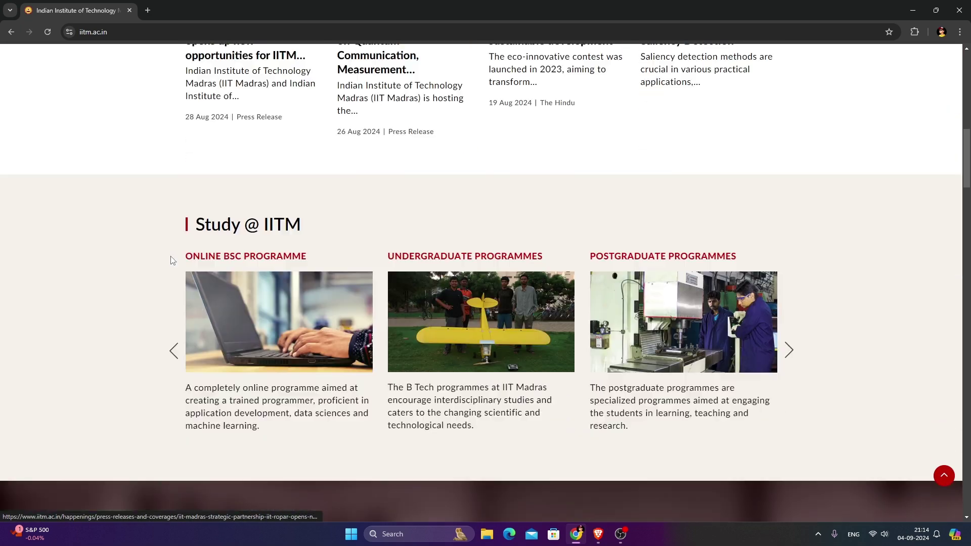
{"action": "left_click_drag", "start_coordinate": [200, 143], "coordinate": [345, 148]}
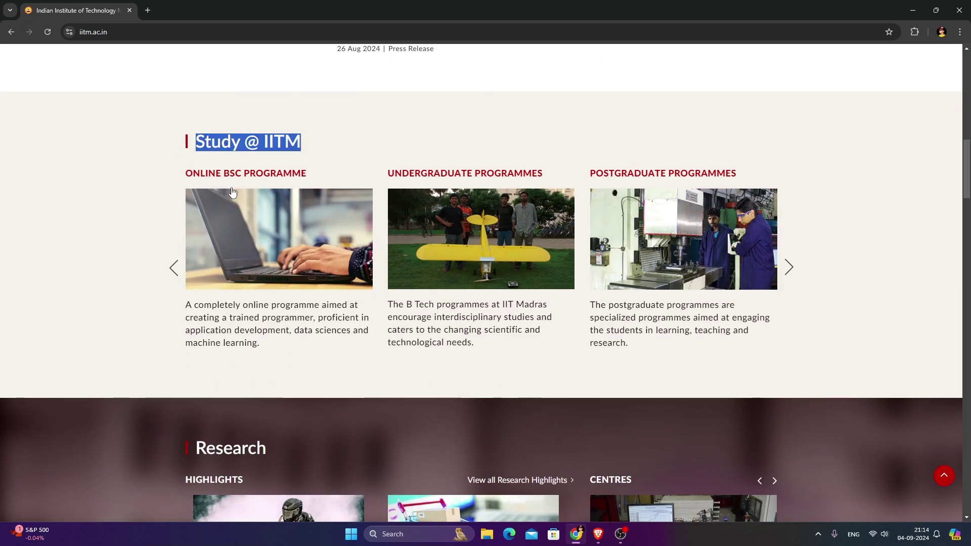
{"action": "mouse_move", "coordinate": [182, 179]}
{"action": "left_mouse_down"}
{"action": "mouse_move", "coordinate": [311, 188]}
{"action": "mouse_move", "coordinate": [197, 181]}
{"action": "left_mouse_up"}
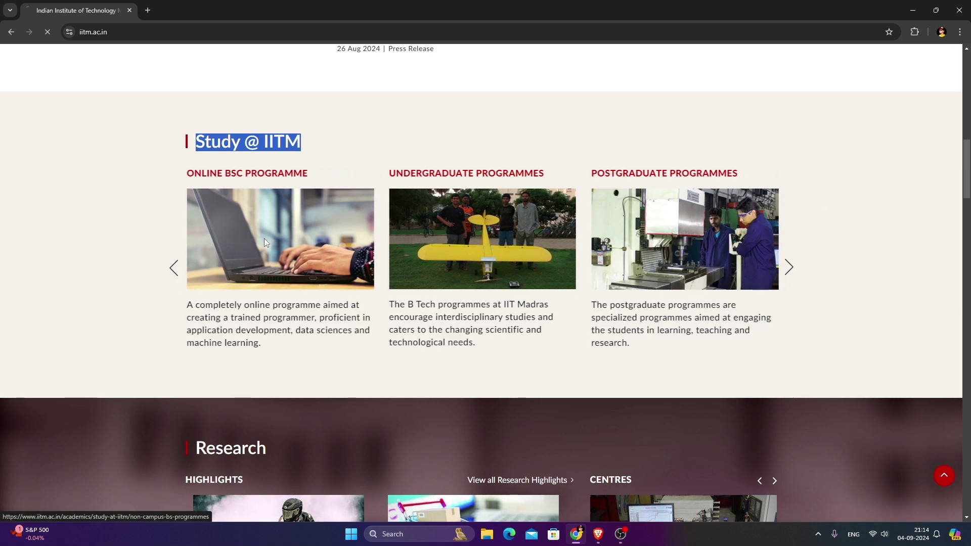
{"action": "left_click", "coordinate": [264, 239]}
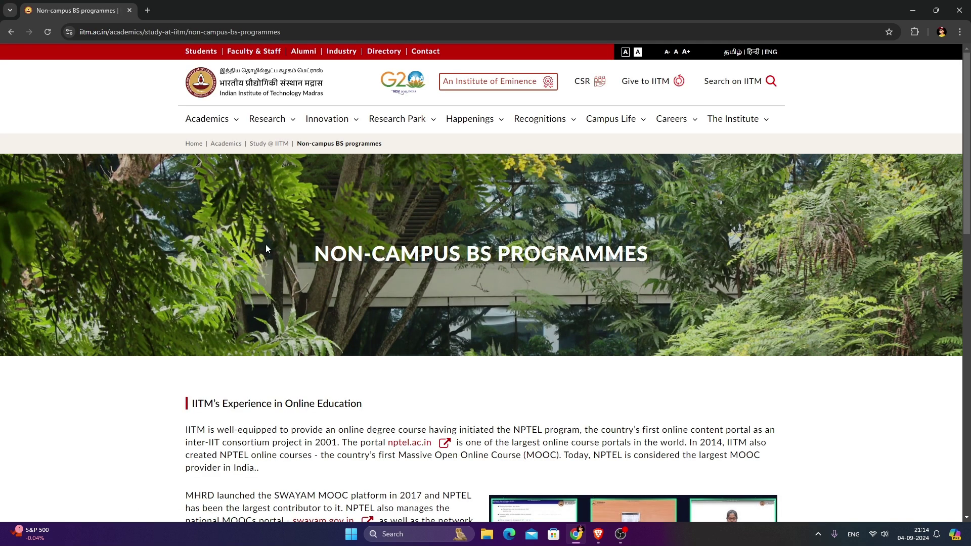
Open the programme details and go to the BS in Data Science and Application site.
{"action": "scroll", "coordinate": [319, 217], "scroll_direction": "down", "scroll_amount": 5}
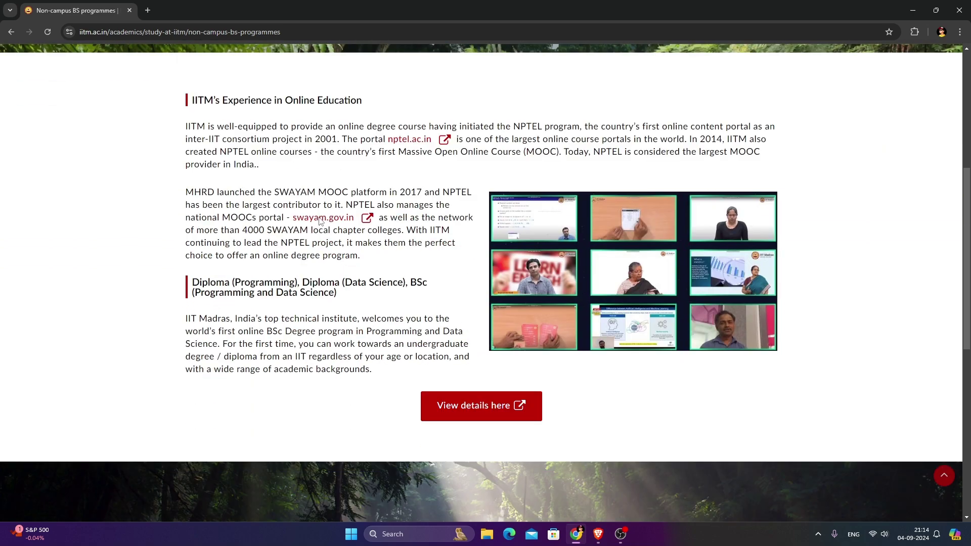
{"action": "scroll", "coordinate": [318, 221], "scroll_direction": "down", "scroll_amount": 2}
{"action": "scroll", "coordinate": [234, 278], "scroll_direction": "up", "scroll_amount": 7}
{"action": "scroll", "coordinate": [326, 274], "scroll_direction": "down", "scroll_amount": 7}
{"action": "left_click", "coordinate": [445, 306]}
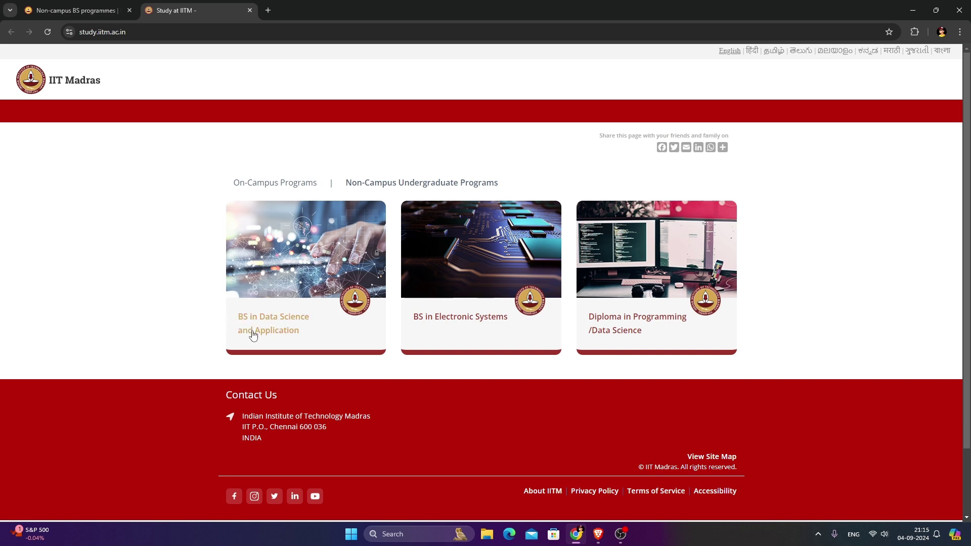
{"action": "left_click", "coordinate": [277, 332]}
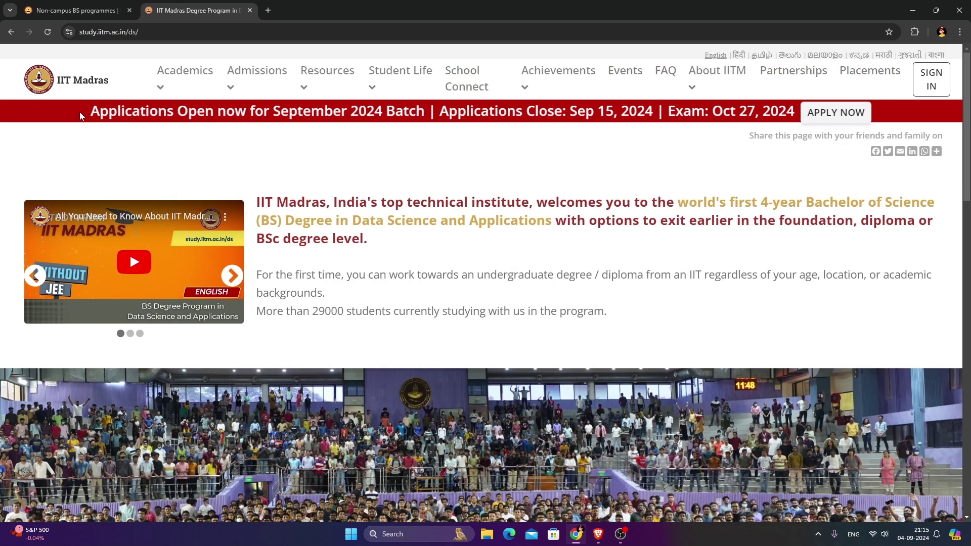
Start a new application from the APPLY NOW link in the red announcement banner.
{"action": "left_click_drag", "start_coordinate": [79, 116], "coordinate": [319, 115]}
{"action": "double_click", "coordinate": [319, 112]}
{"action": "double_click", "coordinate": [481, 111]}
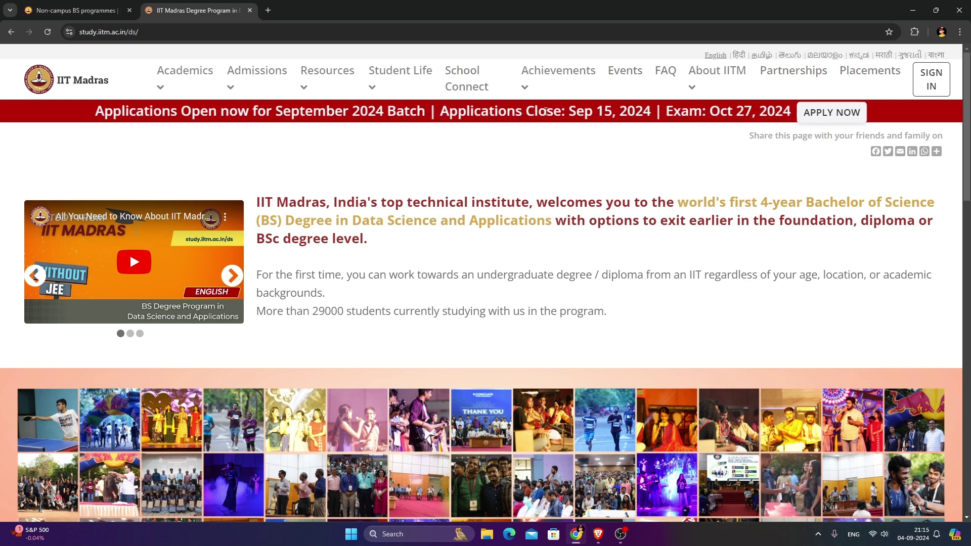
{"action": "double_click", "coordinate": [612, 111]}
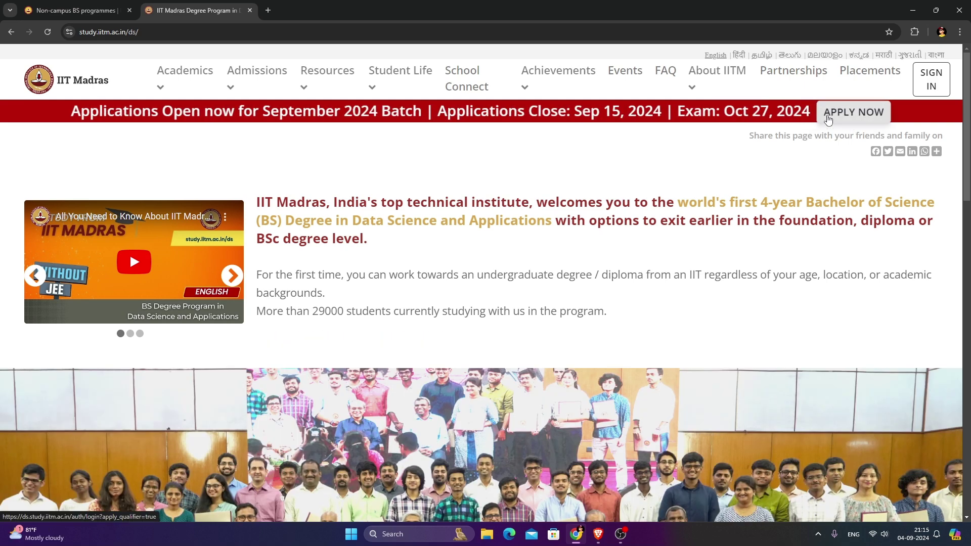
{"action": "left_click", "coordinate": [828, 119]}
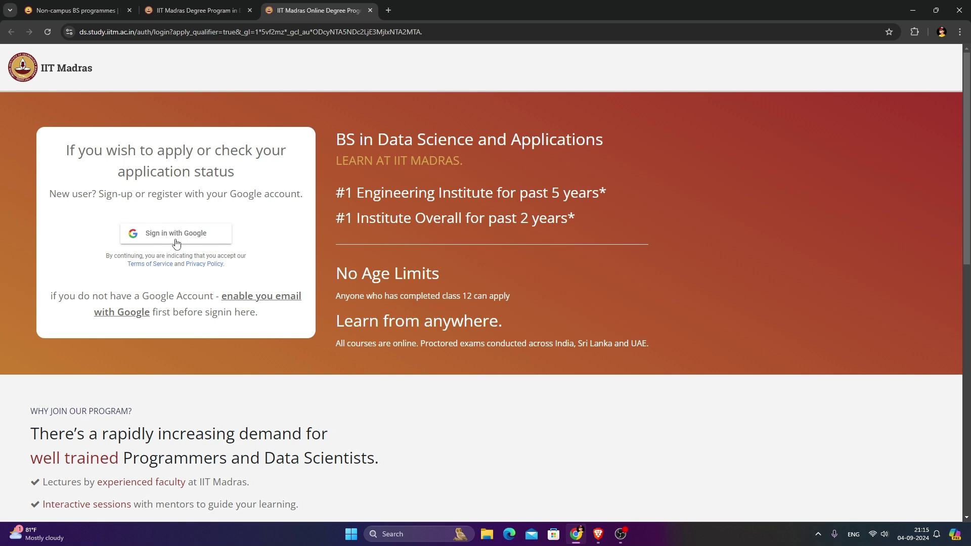
Sign in with Google and continue editing the draft application form.
{"action": "left_click", "coordinate": [177, 240]}
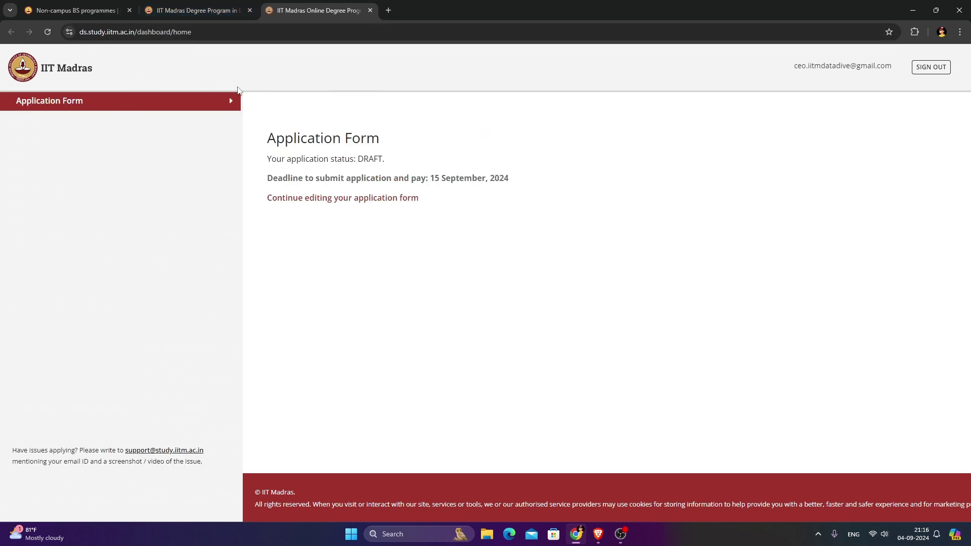
{"action": "left_click", "coordinate": [306, 200]}
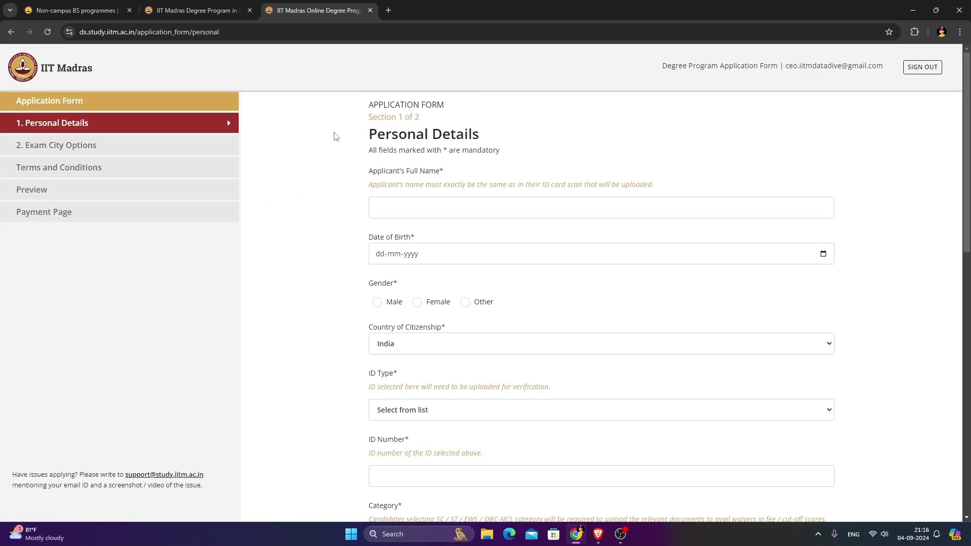
Look over the full name, date of birth and ID type fields of Personal Details.
{"action": "left_click_drag", "start_coordinate": [370, 174], "coordinate": [439, 173]}
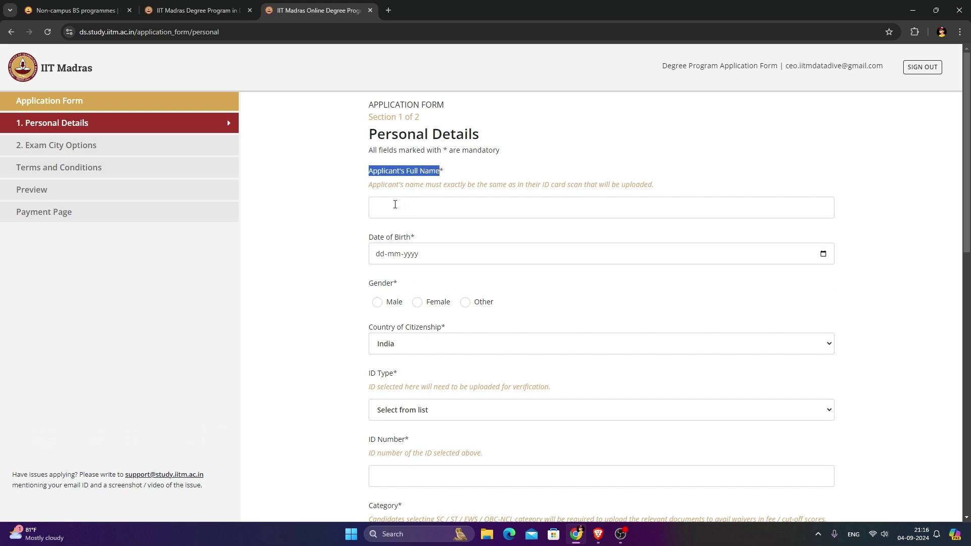
{"action": "left_click", "coordinate": [397, 215]}
{"action": "left_click", "coordinate": [428, 255]}
{"action": "scroll", "coordinate": [354, 238], "scroll_direction": "down", "scroll_amount": 2}
{"action": "left_click", "coordinate": [377, 192]}
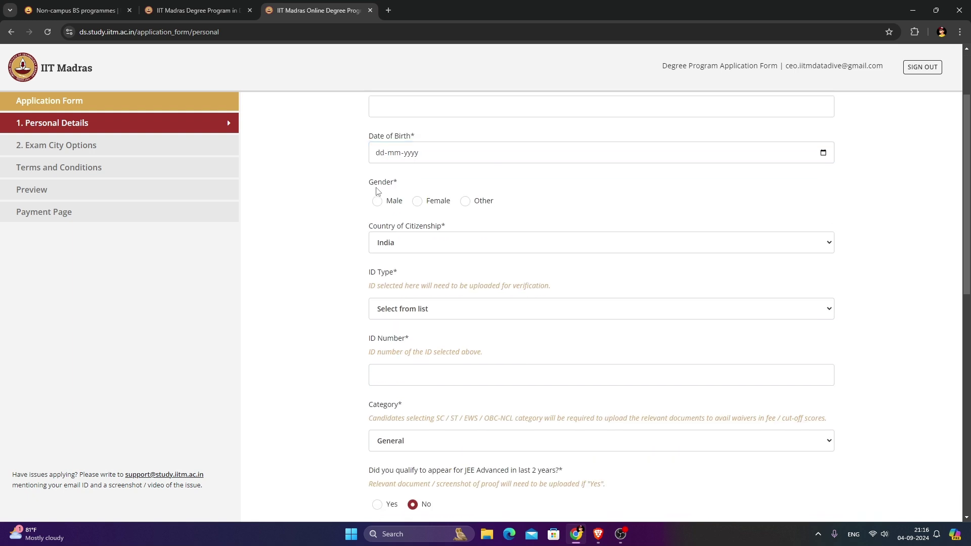
{"action": "scroll", "coordinate": [419, 244], "scroll_direction": "down", "scroll_amount": 1}
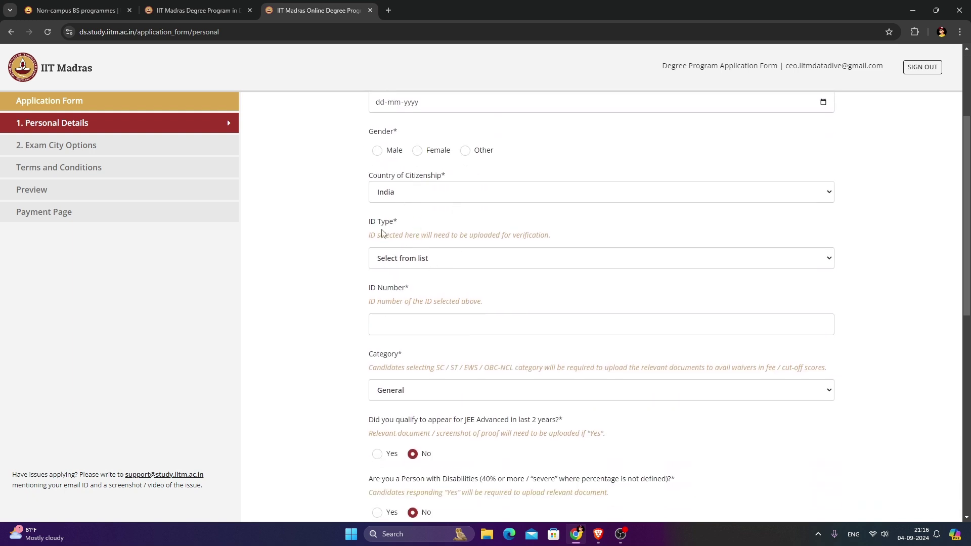
{"action": "left_click", "coordinate": [405, 267]}
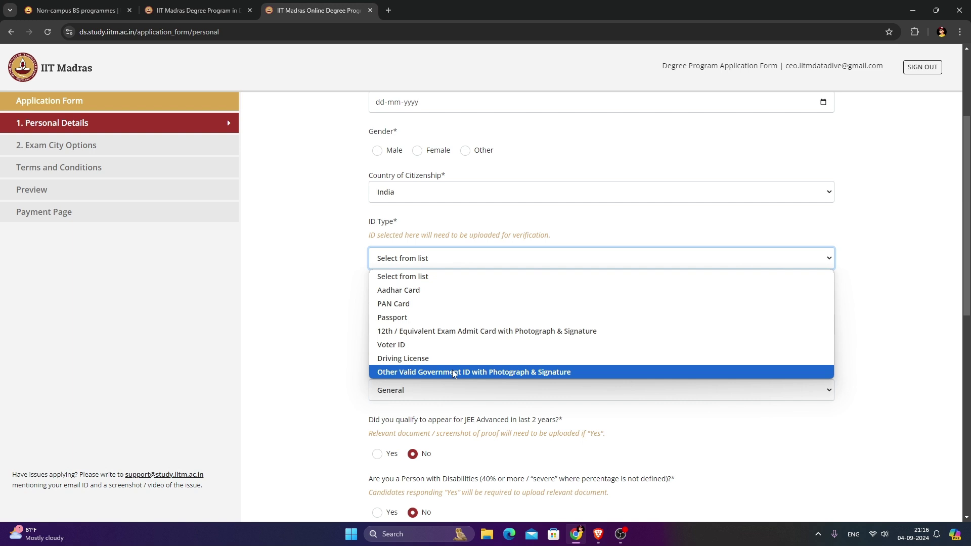
{"action": "left_click", "coordinate": [391, 262]}
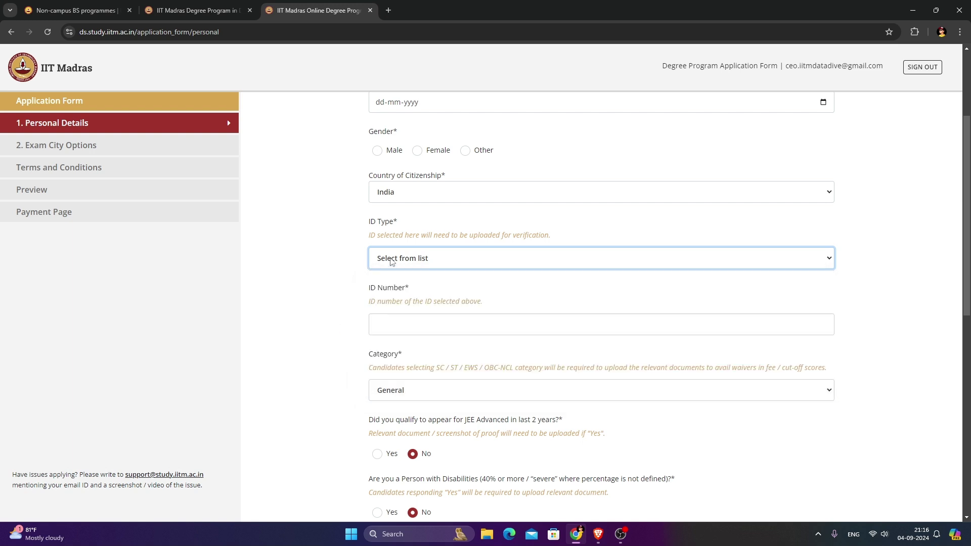
{"action": "scroll", "coordinate": [396, 276], "scroll_direction": "down", "scroll_amount": 1}
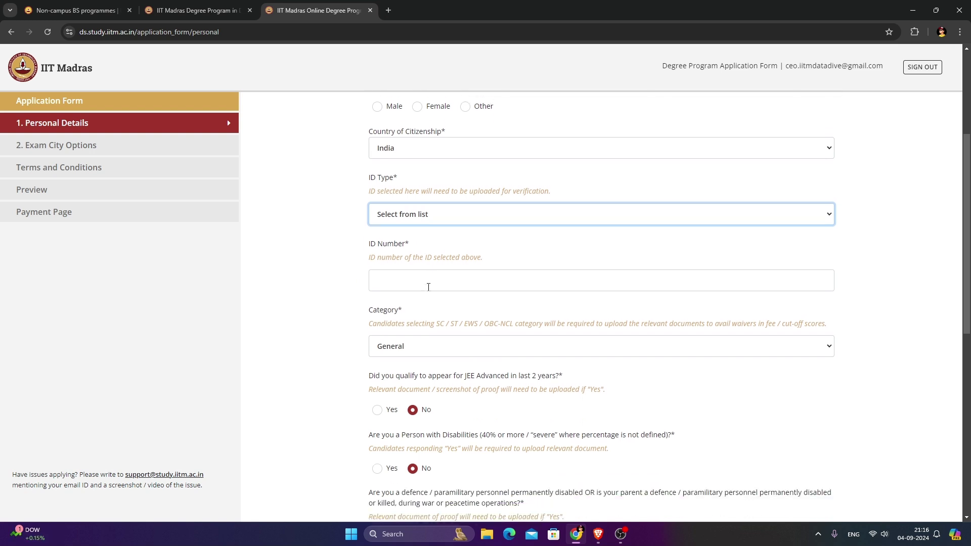
Choose Aadhar Card as the ID type.
{"action": "left_click", "coordinate": [435, 273]}
{"action": "left_click", "coordinate": [432, 212]}
{"action": "left_click", "coordinate": [431, 211]}
{"action": "left_click", "coordinate": [430, 211]}
{"action": "left_click", "coordinate": [425, 241]}
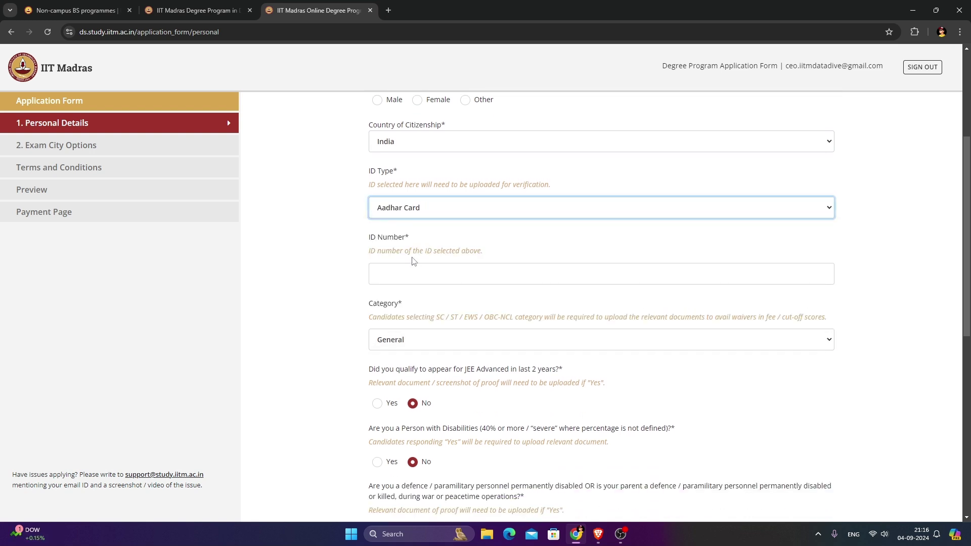
{"action": "left_click", "coordinate": [406, 268]}
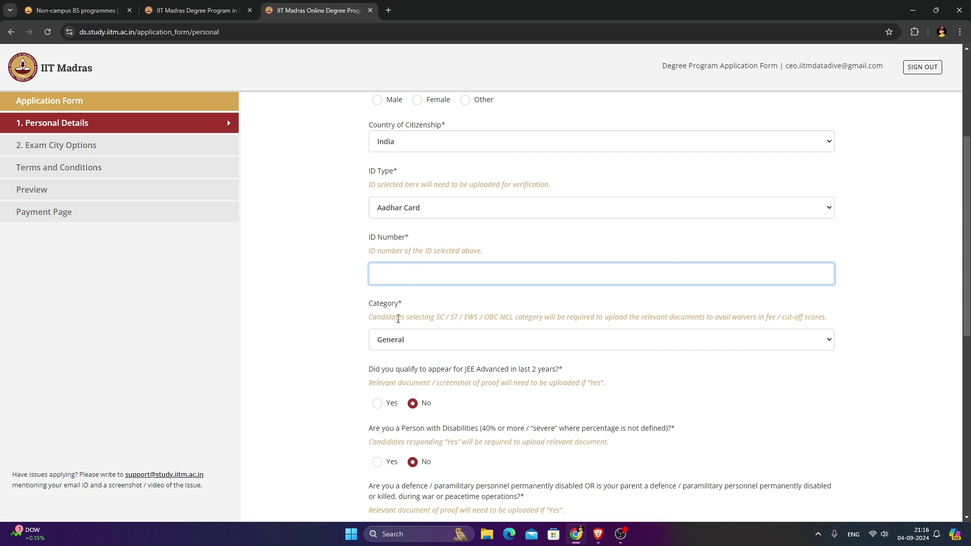
{"action": "scroll", "coordinate": [398, 320], "scroll_direction": "down", "scroll_amount": 2}
Change the category from General to Scheduled Caste (SC).
{"action": "left_click", "coordinate": [398, 238]}
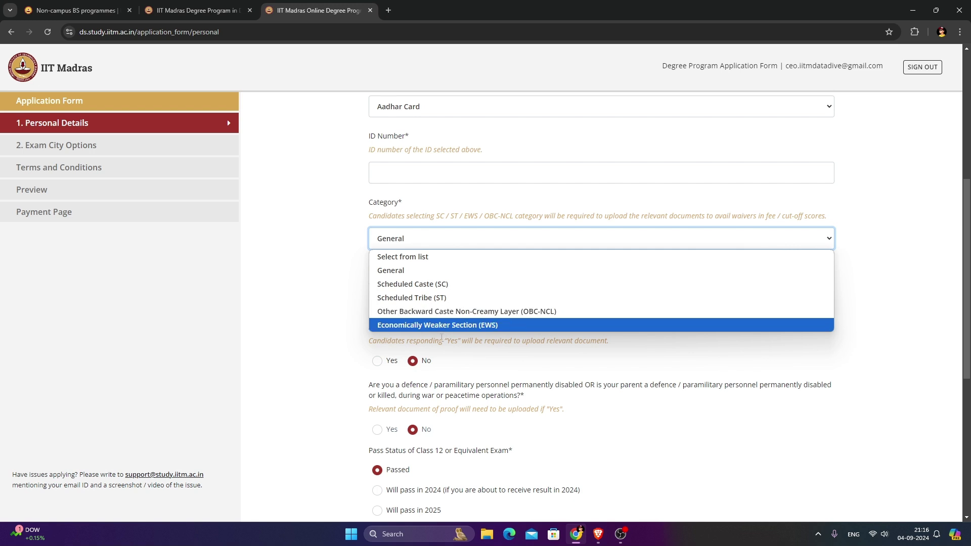
{"action": "left_click", "coordinate": [416, 241]}
{"action": "left_click", "coordinate": [401, 245]}
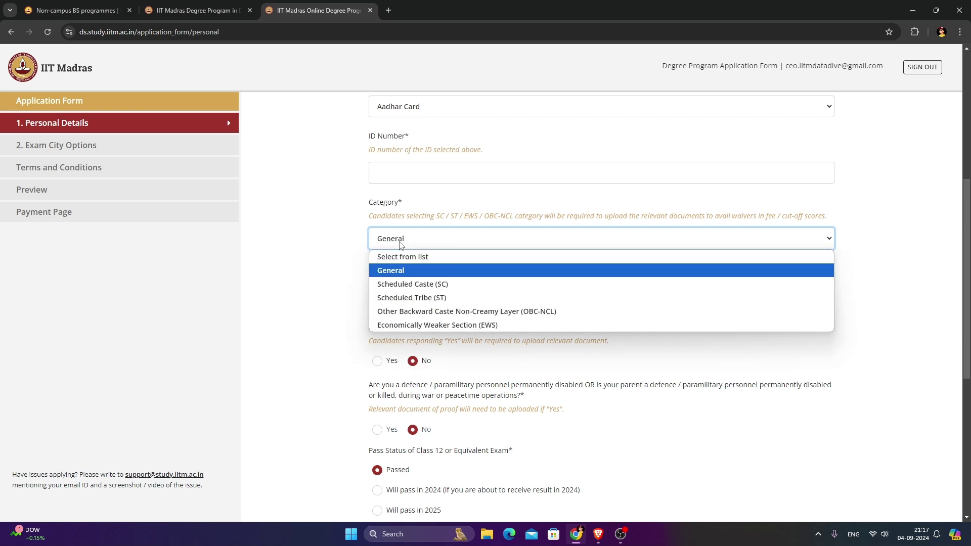
{"action": "left_click", "coordinate": [401, 245]}
{"action": "left_click", "coordinate": [401, 245]}
{"action": "left_click", "coordinate": [412, 278]}
{"action": "left_click", "coordinate": [420, 236]}
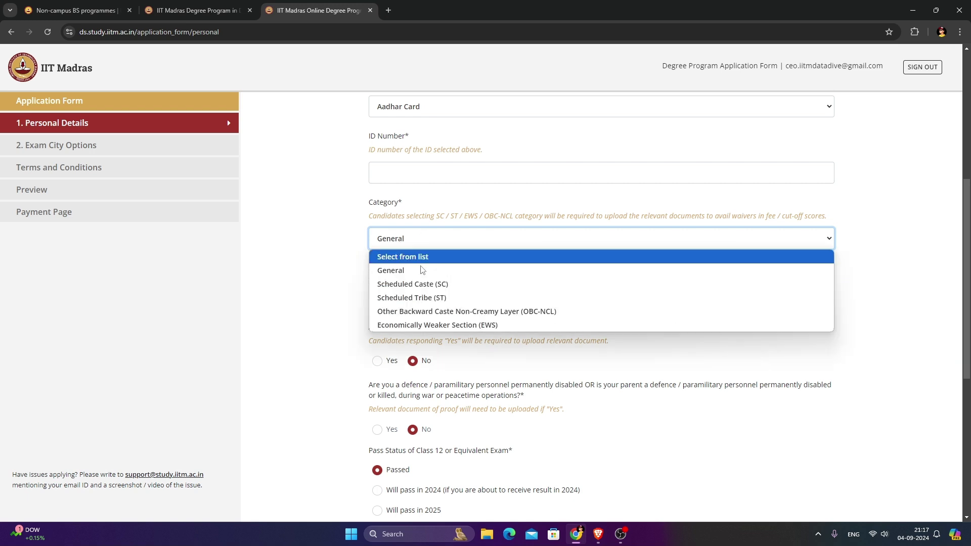
{"action": "left_click", "coordinate": [429, 286]}
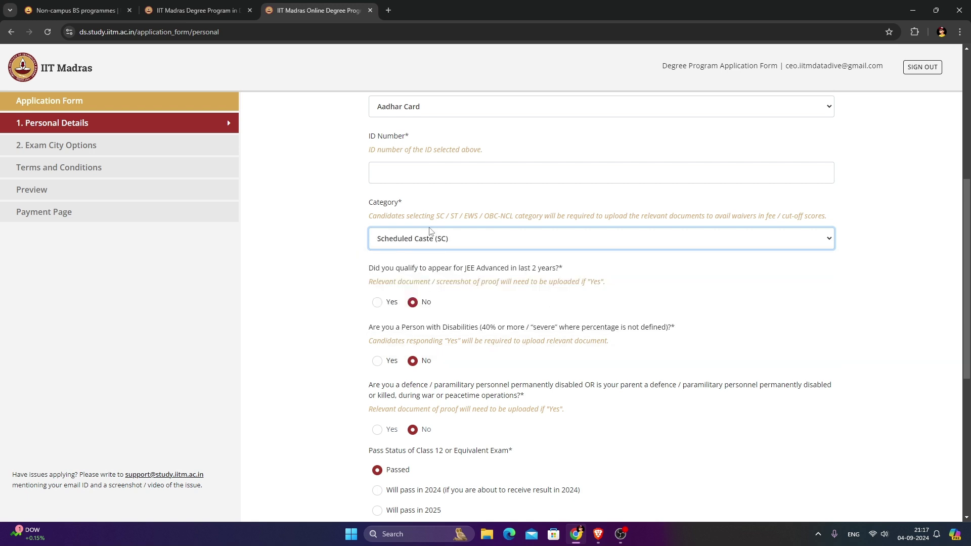
{"action": "left_click", "coordinate": [467, 244]}
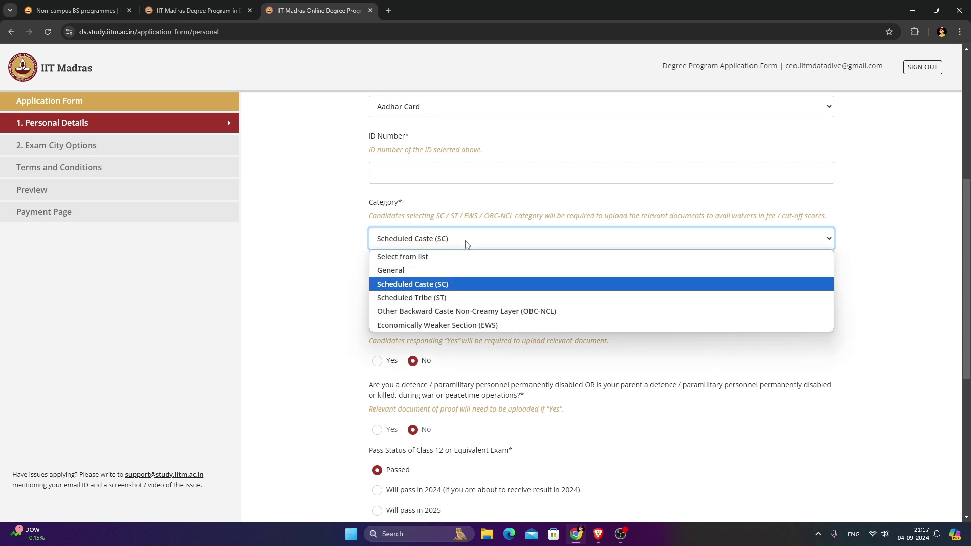
{"action": "left_click", "coordinate": [467, 244]}
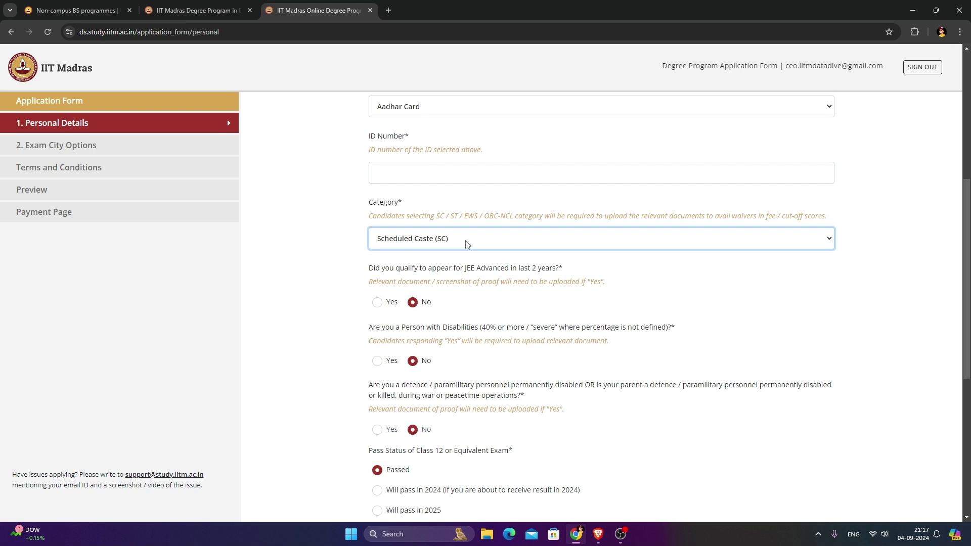
Answer Yes to the JEE Advanced qualification question.
{"action": "scroll", "coordinate": [467, 245], "scroll_direction": "down", "scroll_amount": 1}
{"action": "left_click", "coordinate": [369, 221]}
{"action": "left_click_drag", "start_coordinate": [370, 221], "coordinate": [581, 218]}
{"action": "left_click", "coordinate": [583, 218]}
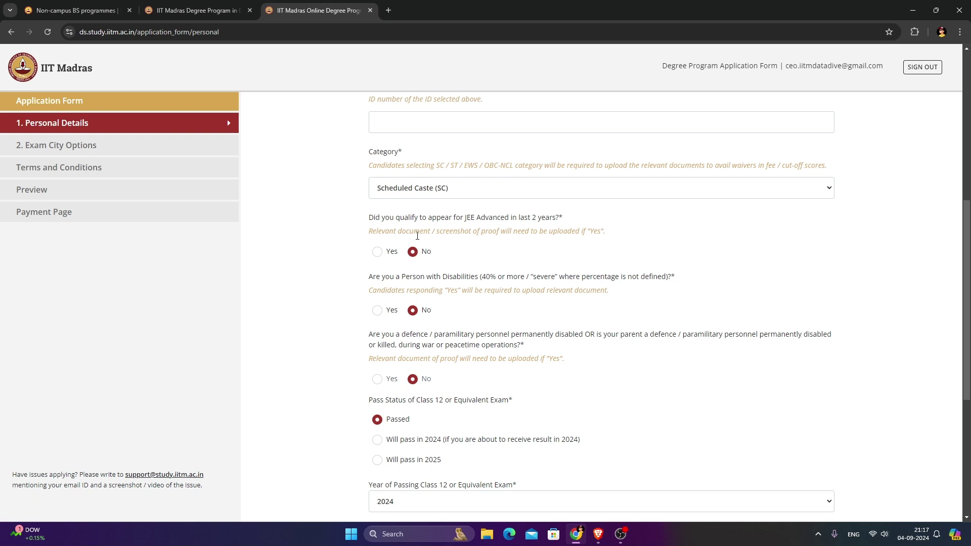
{"action": "left_click", "coordinate": [393, 252]}
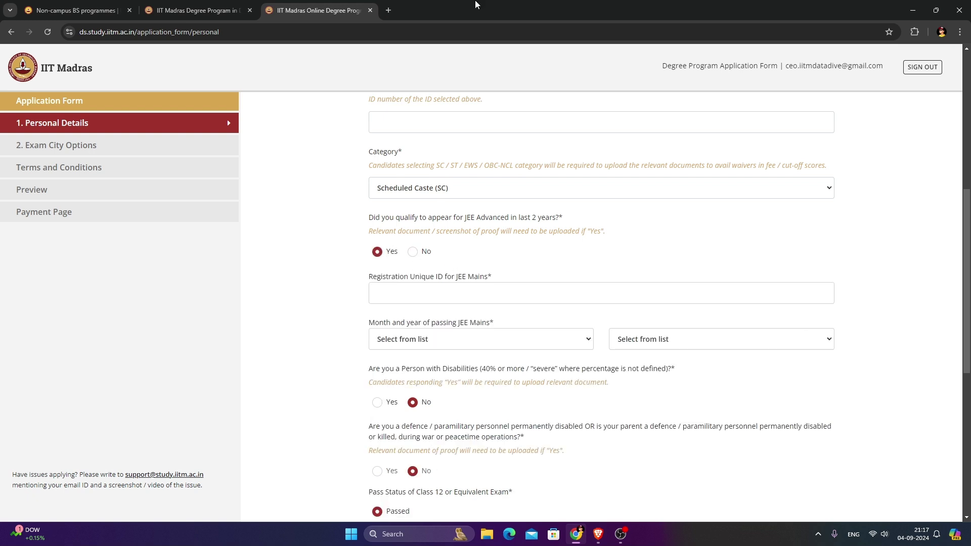
{"action": "left_click", "coordinate": [438, 296]}
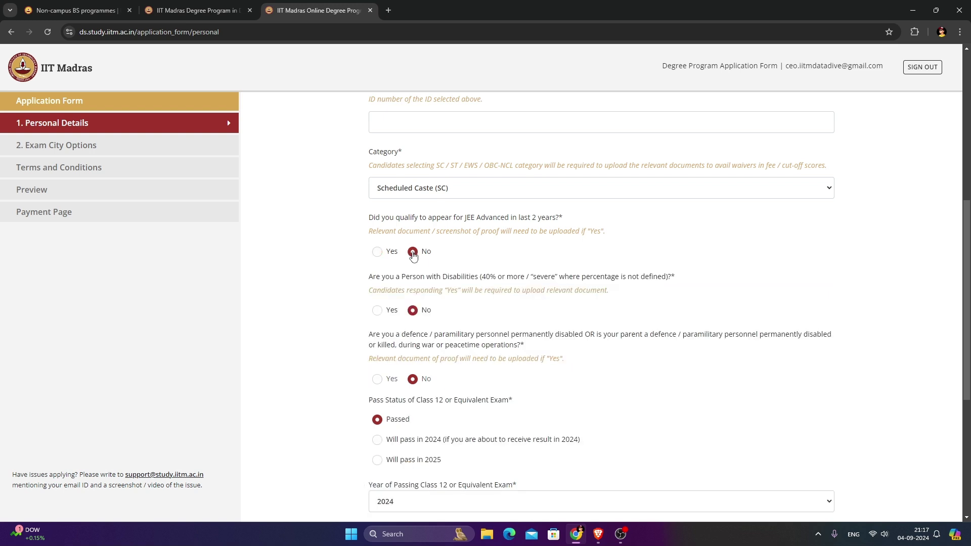
Toggle the disability answer to Yes and back to No.
{"action": "scroll", "coordinate": [400, 238], "scroll_direction": "down", "scroll_amount": 1}
{"action": "left_click_drag", "start_coordinate": [374, 230], "coordinate": [407, 232]}
{"action": "left_click", "coordinate": [426, 234]}
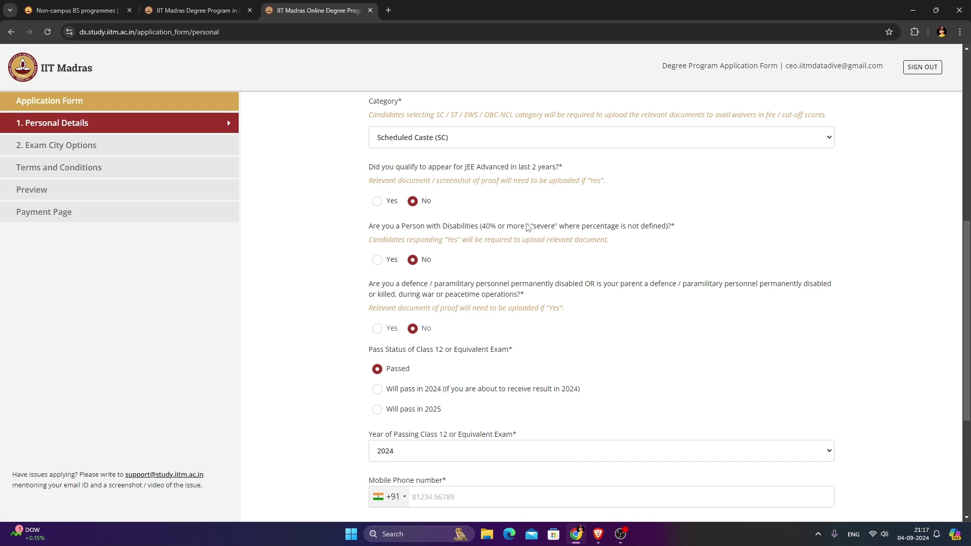
{"action": "left_click", "coordinate": [392, 260]}
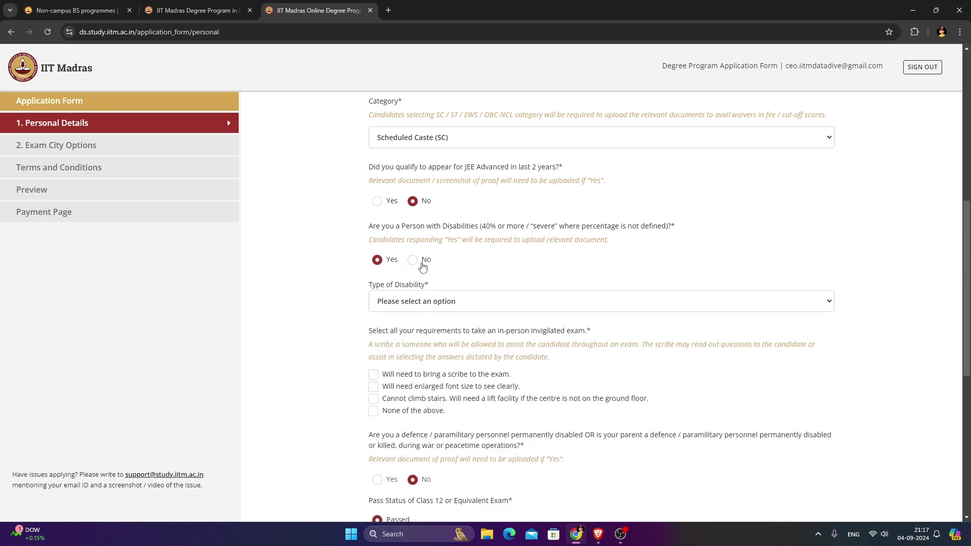
{"action": "left_click", "coordinate": [411, 260]}
Mark Class 12 as passing in 2025 instead of 2024.
{"action": "scroll", "coordinate": [420, 284], "scroll_direction": "down", "scroll_amount": 2}
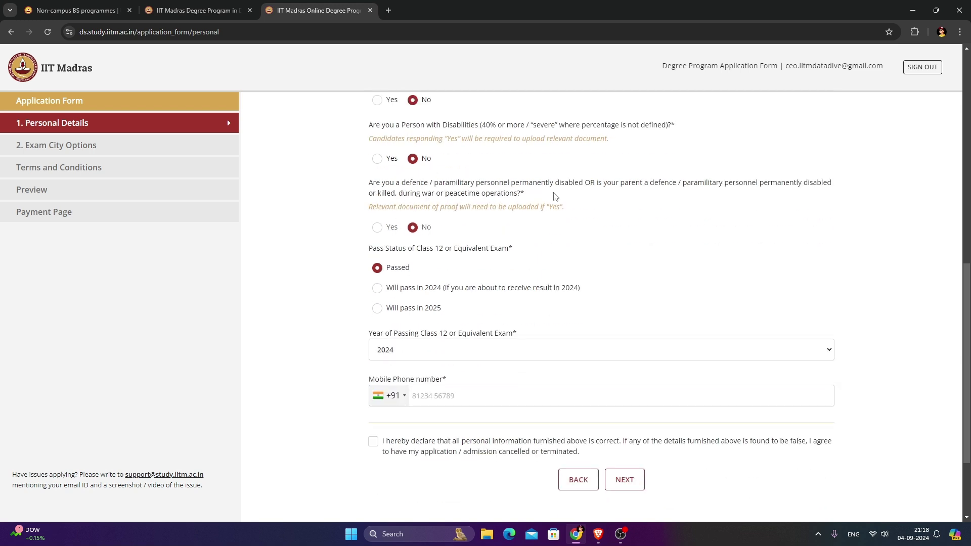
{"action": "scroll", "coordinate": [610, 187], "scroll_direction": "down", "scroll_amount": 1}
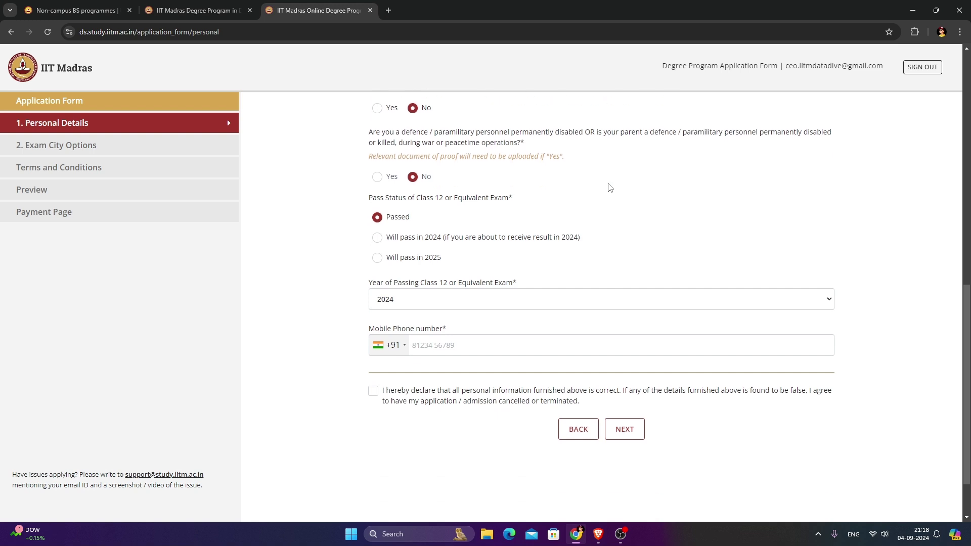
{"action": "left_click_drag", "start_coordinate": [406, 147], "coordinate": [436, 147]}
{"action": "left_click", "coordinate": [525, 151]}
{"action": "scroll", "coordinate": [454, 150], "scroll_direction": "down", "scroll_amount": 1}
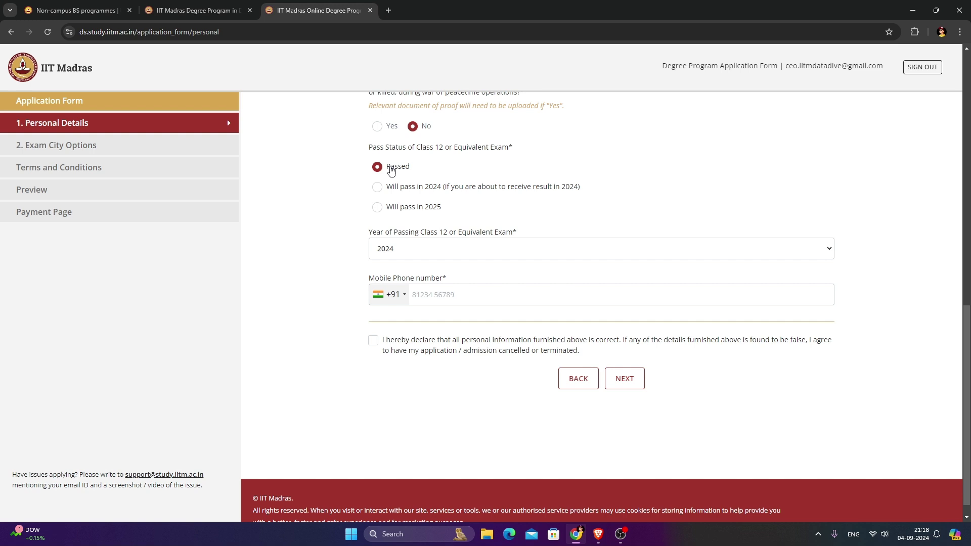
{"action": "left_click", "coordinate": [416, 195]}
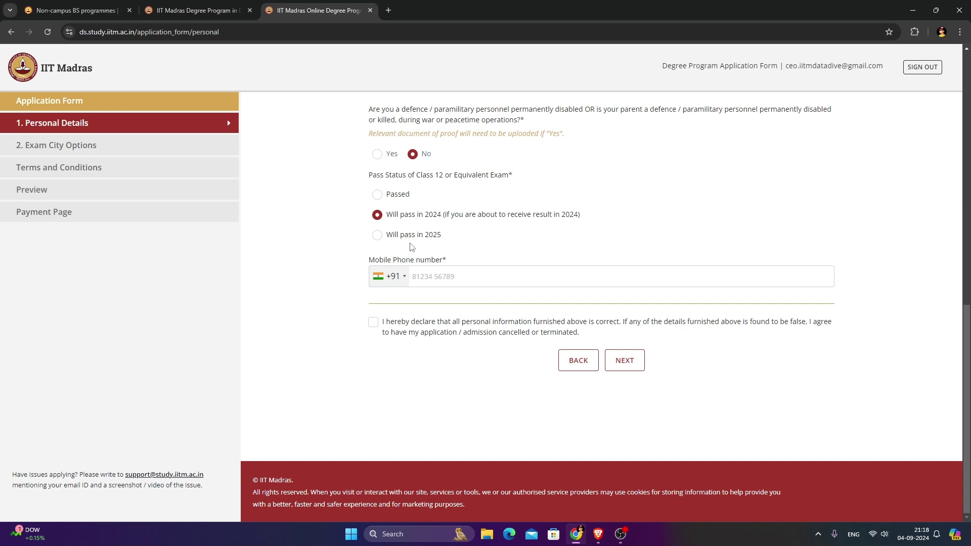
{"action": "left_click", "coordinate": [377, 236]}
Tick the declaration and submit, then enter the applicant's full name and date of birth.
{"action": "left_click", "coordinate": [373, 322]}
{"action": "left_click", "coordinate": [610, 360]}
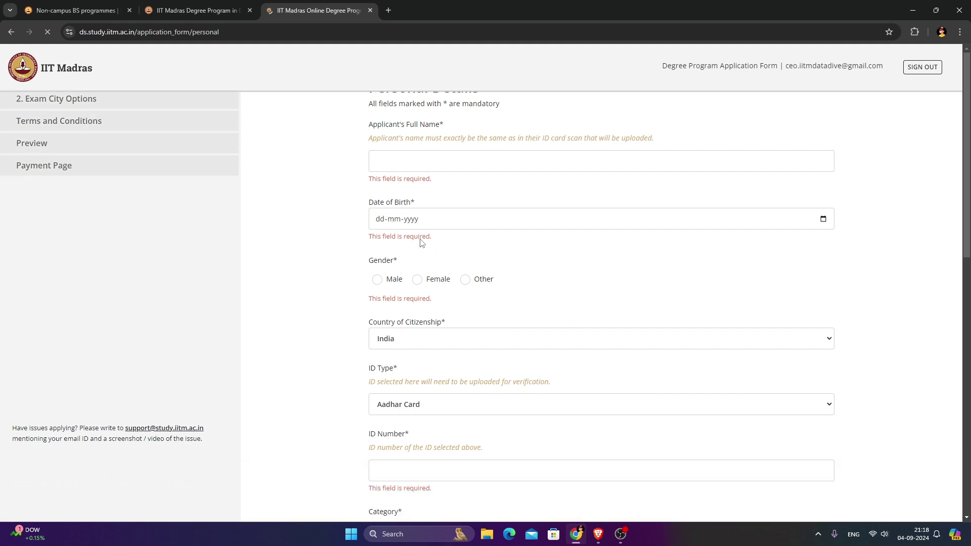
{"action": "left_click", "coordinate": [424, 205]}
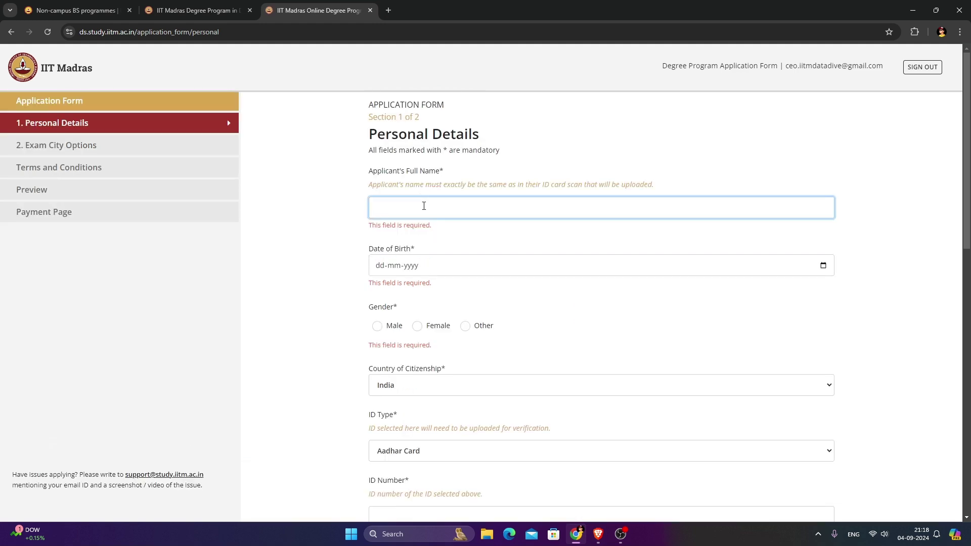
{"action": "type", "text": "Piyush"}
{"action": "key", "text": "Tab"}
{"action": "type", "text": "26-"}
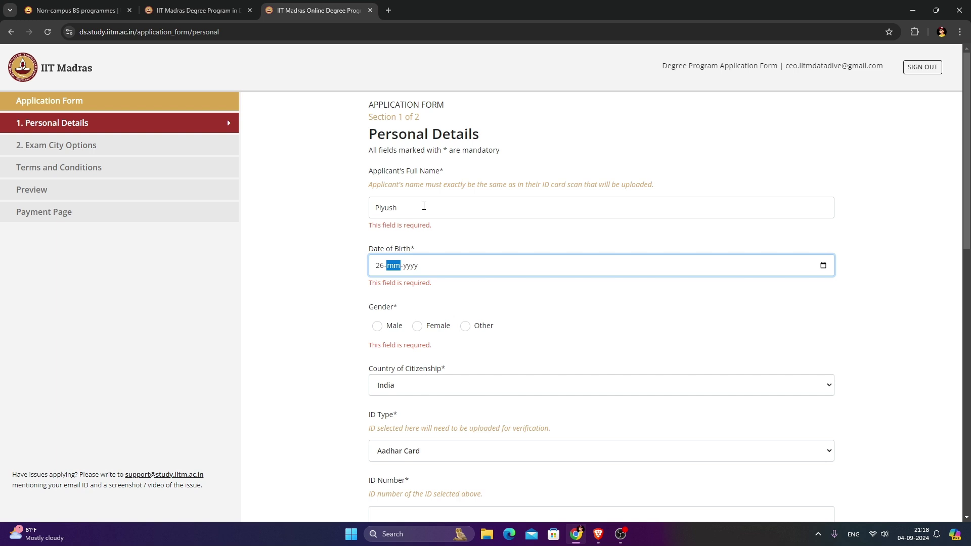
{"action": "type", "text": "02-0009"}
{"action": "key", "text": "BackSpace"}
{"action": "type", "text": "20"}
Set gender to Male, enter the Aadhar ID number, and choose General category.
{"action": "left_click", "coordinate": [399, 325]}
{"action": "scroll", "coordinate": [410, 347], "scroll_direction": "down", "scroll_amount": 3}
{"action": "left_click", "coordinate": [416, 366]}
{"action": "type", "text": "56595959595959559"}
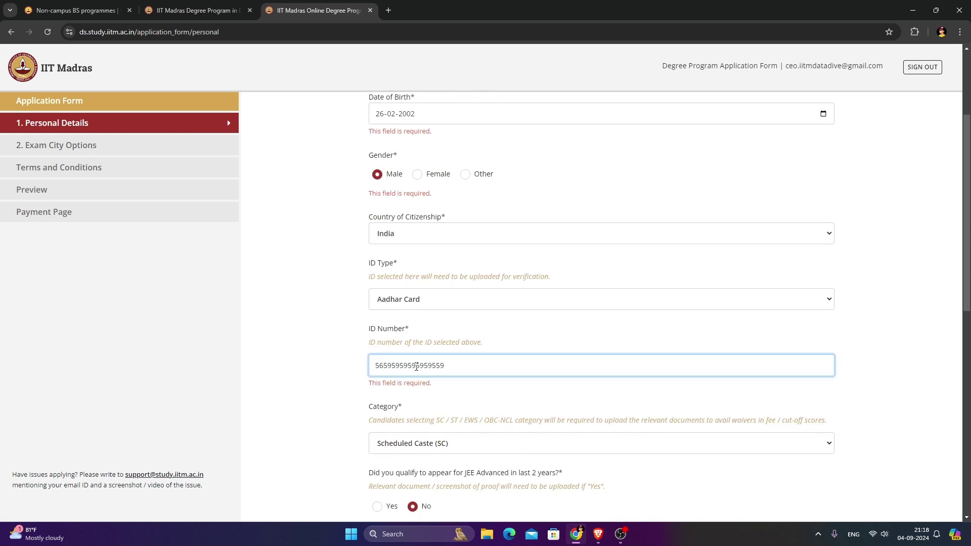
{"action": "scroll", "coordinate": [415, 385], "scroll_direction": "down", "scroll_amount": 5}
{"action": "left_click", "coordinate": [411, 188]}
{"action": "left_click", "coordinate": [390, 222]}
Mark Class 12 as Passed, enter the mobile number, and continue to exam cities.
{"action": "scroll", "coordinate": [412, 193], "scroll_direction": "down", "scroll_amount": 2}
{"action": "scroll", "coordinate": [410, 202], "scroll_direction": "down", "scroll_amount": 1}
{"action": "scroll", "coordinate": [409, 210], "scroll_direction": "down", "scroll_amount": 1}
{"action": "left_click", "coordinate": [394, 238]}
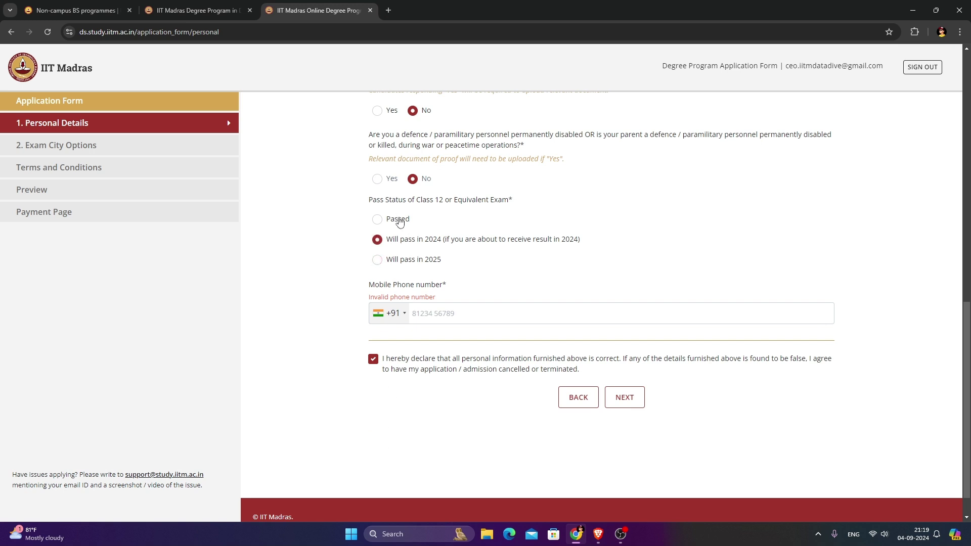
{"action": "left_click", "coordinate": [398, 220]}
{"action": "left_click", "coordinate": [465, 357]}
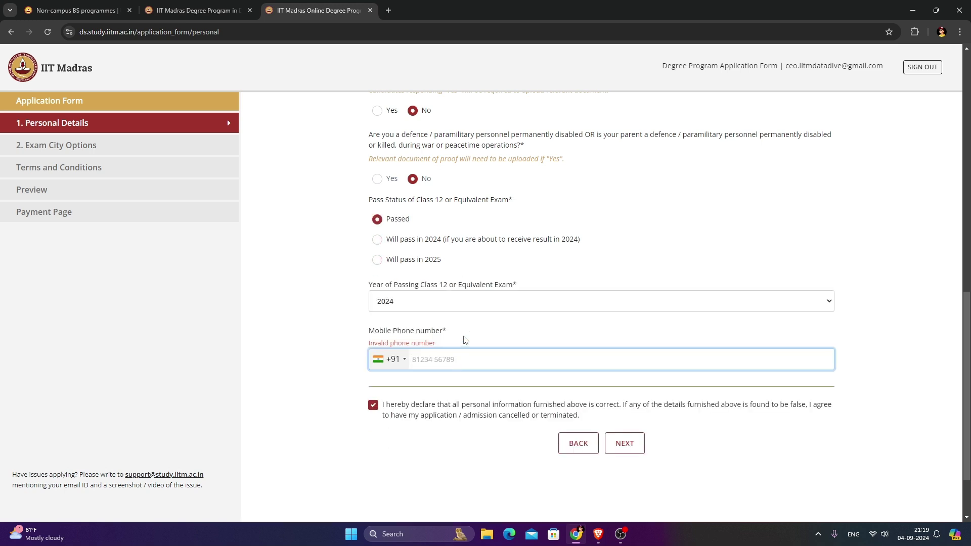
{"action": "left_click", "coordinate": [628, 443]}
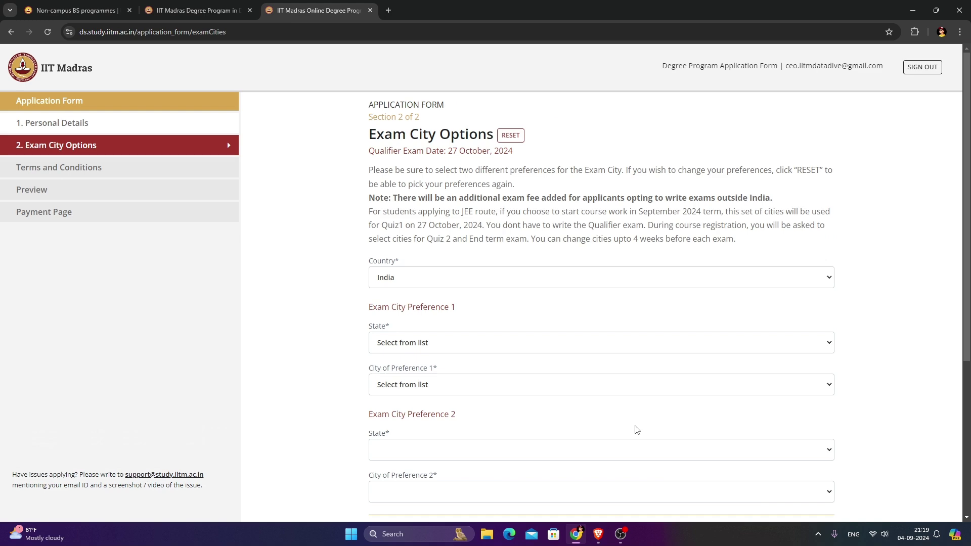
Set the first exam city preference to Jaipur, Rajasthan.
{"action": "scroll", "coordinate": [301, 152], "scroll_direction": "down", "scroll_amount": 2}
{"action": "scroll", "coordinate": [300, 149], "scroll_direction": "up", "scroll_amount": 2}
{"action": "left_click_drag", "start_coordinate": [372, 136], "coordinate": [496, 138]}
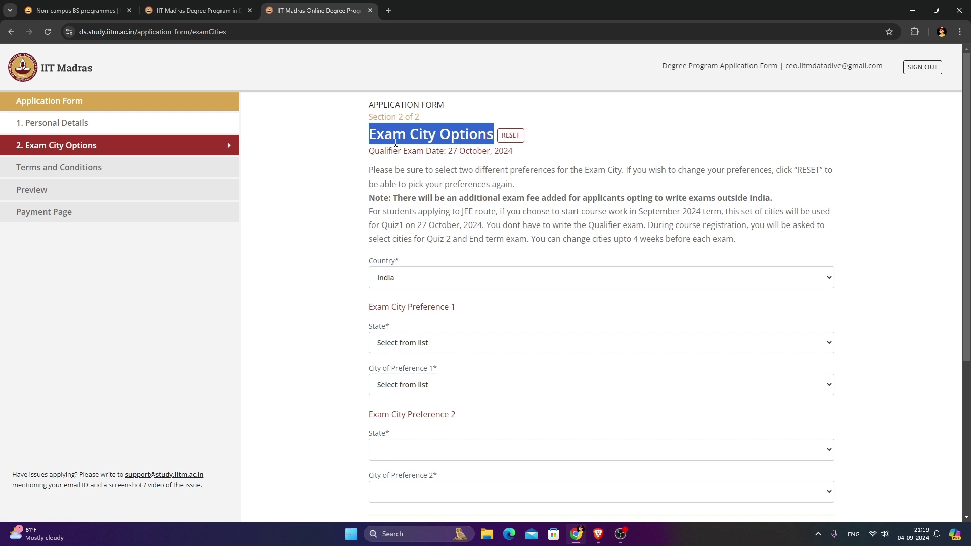
{"action": "scroll", "coordinate": [341, 145], "scroll_direction": "down", "scroll_amount": 2}
{"action": "left_click", "coordinate": [431, 181]}
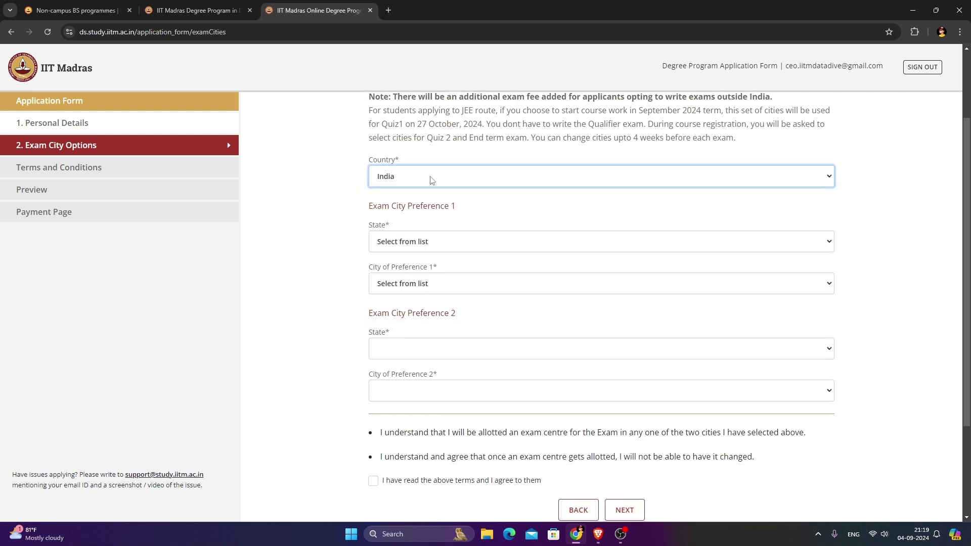
{"action": "left_click", "coordinate": [433, 243]}
{"action": "left_click", "coordinate": [432, 246]}
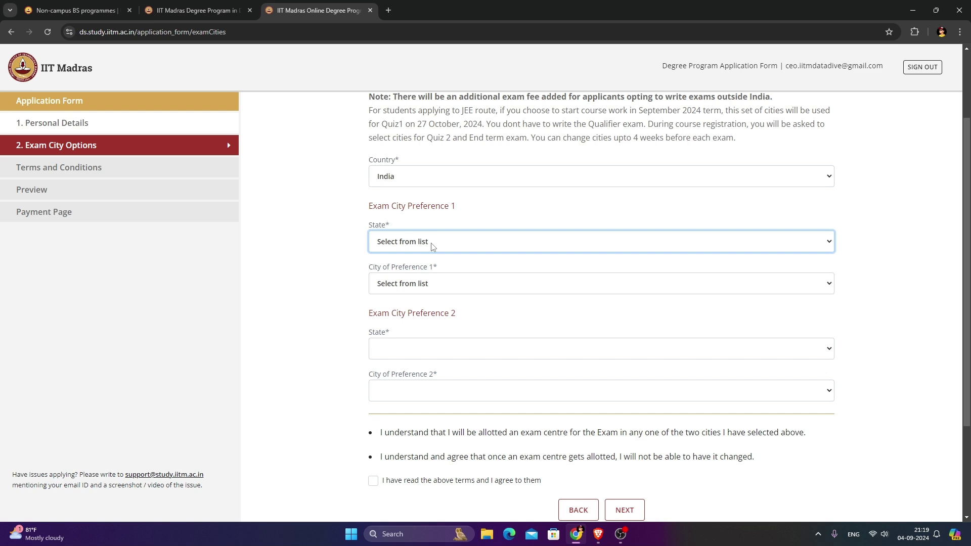
{"action": "left_click", "coordinate": [451, 284]}
{"action": "left_click", "coordinate": [453, 276]}
{"action": "left_click", "coordinate": [448, 250]}
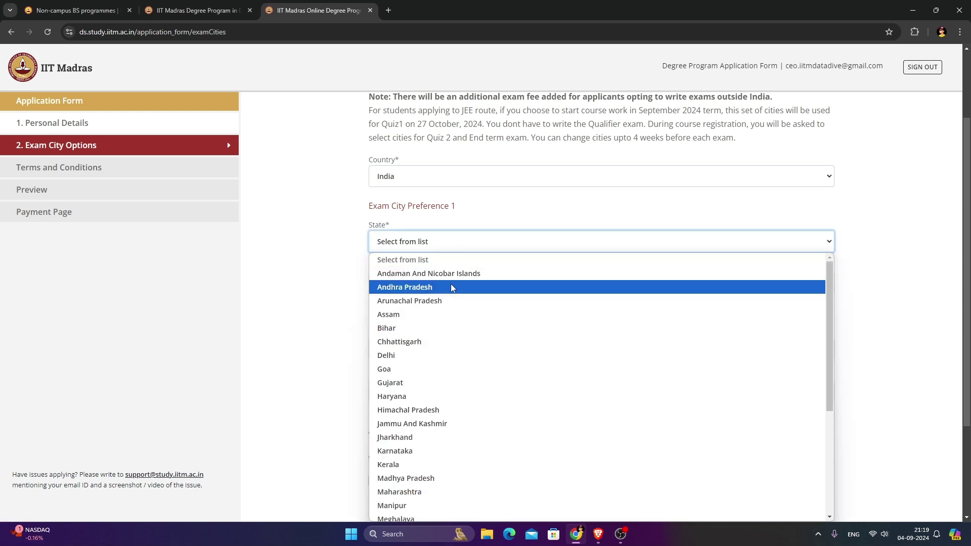
{"action": "key", "text": "r"}
{"action": "key", "text": "Return"}
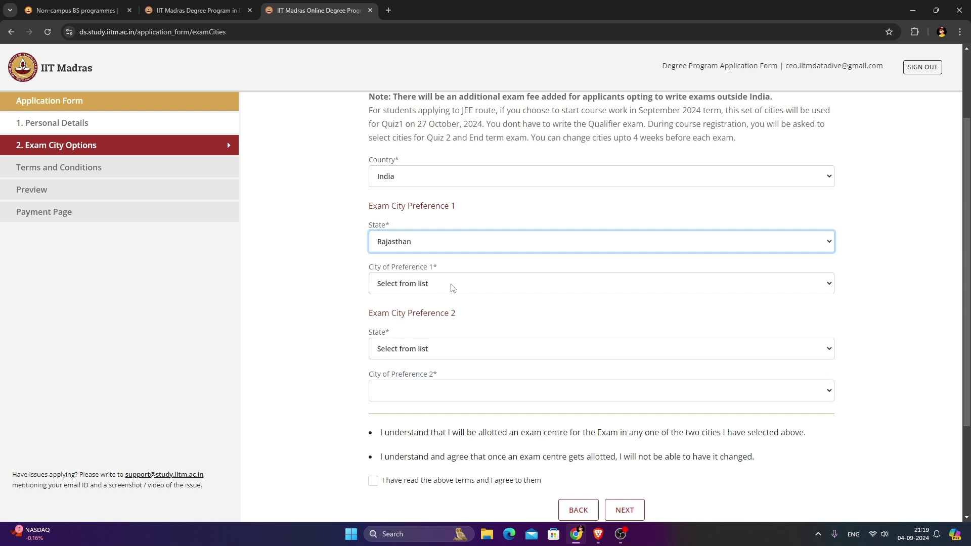
{"action": "left_click", "coordinate": [452, 286]}
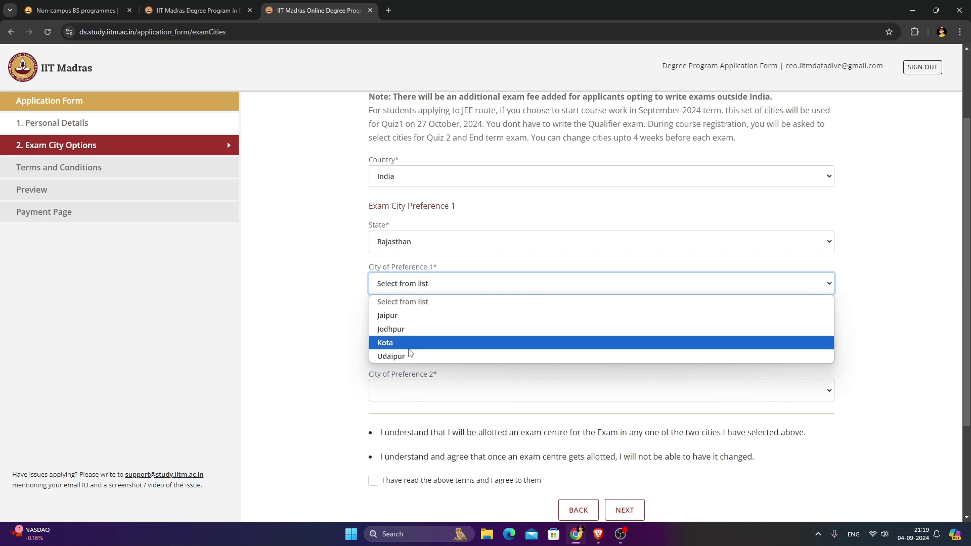
{"action": "left_click", "coordinate": [409, 315]}
Set the second preference to Jodhpur, Rajasthan, agree to the centre terms and continue.
{"action": "scroll", "coordinate": [410, 324], "scroll_direction": "down", "scroll_amount": 2}
{"action": "scroll", "coordinate": [413, 203], "scroll_direction": "up", "scroll_amount": 2}
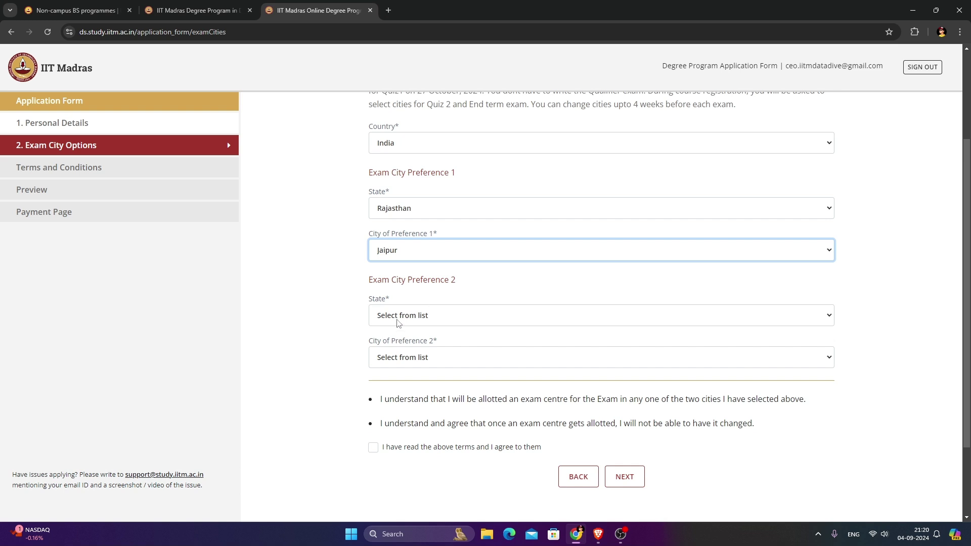
{"action": "left_click", "coordinate": [399, 320]}
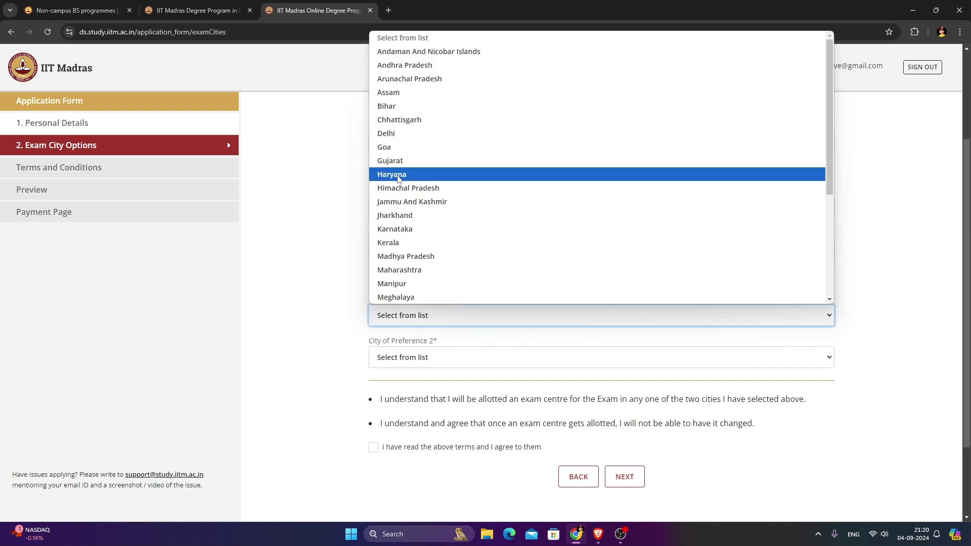
{"action": "key", "text": "r"}
{"action": "key", "text": "Return"}
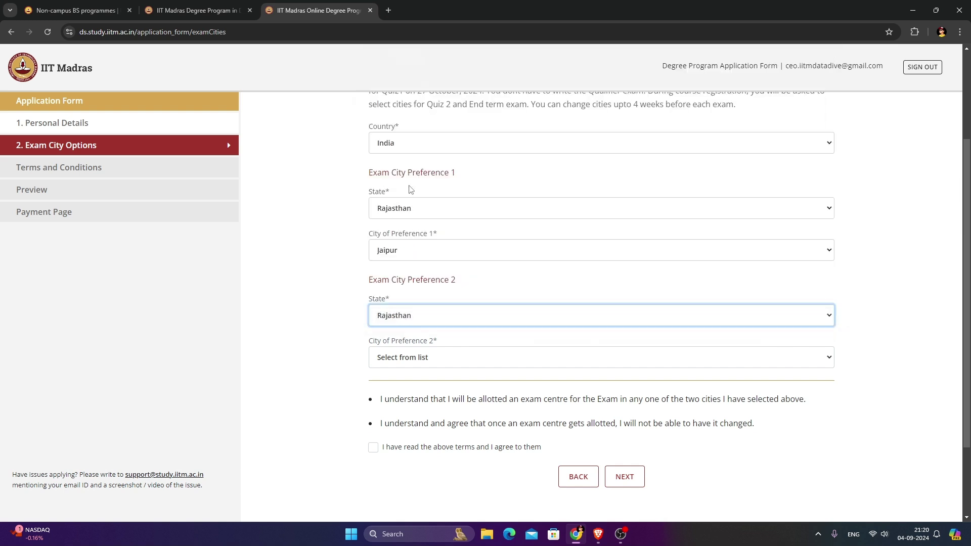
{"action": "left_click", "coordinate": [417, 361]}
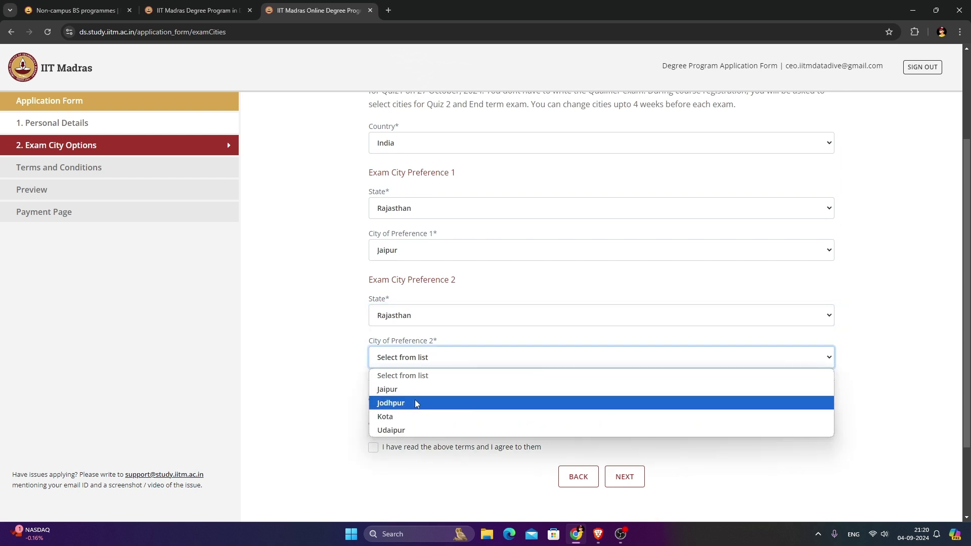
{"action": "left_click", "coordinate": [417, 403]}
{"action": "scroll", "coordinate": [418, 407], "scroll_direction": "down", "scroll_amount": 1}
{"action": "left_click", "coordinate": [383, 398]}
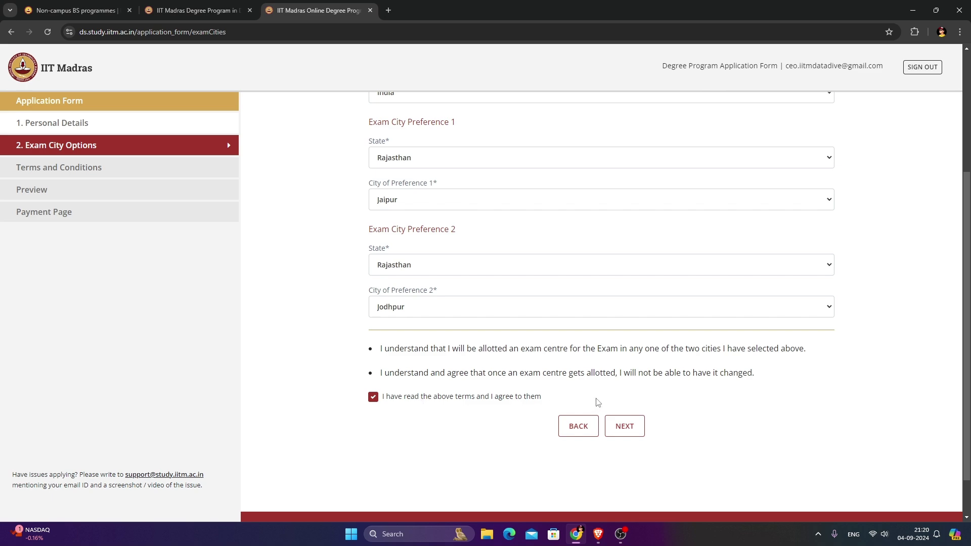
{"action": "left_click", "coordinate": [625, 428]}
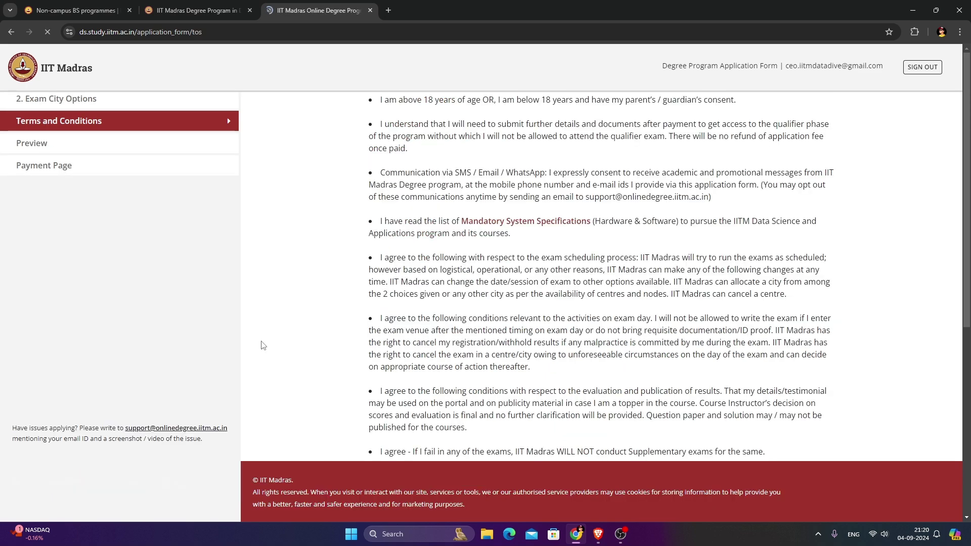
Read through the Terms and Conditions and tick 'I have read the above terms and I agree to them'.
{"action": "scroll", "coordinate": [454, 233], "scroll_direction": "down", "scroll_amount": 4}
{"action": "scroll", "coordinate": [454, 232], "scroll_direction": "up", "scroll_amount": 4}
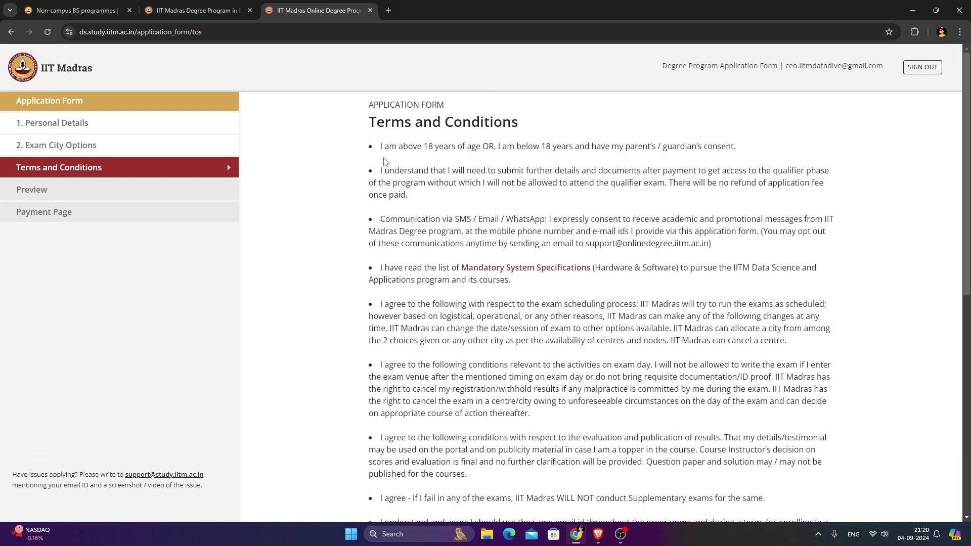
{"action": "scroll", "coordinate": [439, 154], "scroll_direction": "down", "scroll_amount": 2}
{"action": "scroll", "coordinate": [455, 213], "scroll_direction": "up", "scroll_amount": 2}
{"action": "scroll", "coordinate": [425, 235], "scroll_direction": "down", "scroll_amount": 8}
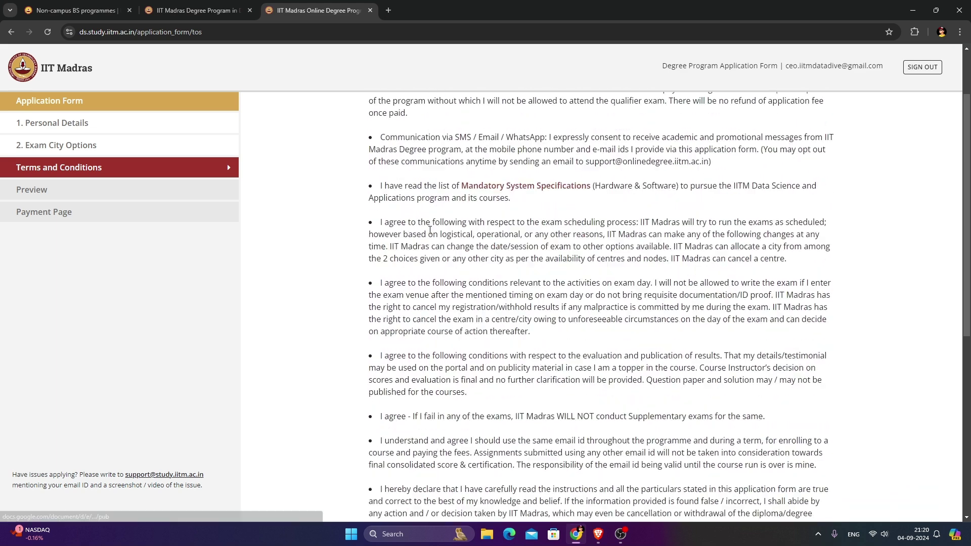
{"action": "left_click", "coordinate": [409, 348]}
Review the form preview, tick the correctness declaration, and submit to reach the Rs. 3000 payment page.
{"action": "left_click", "coordinate": [626, 375]}
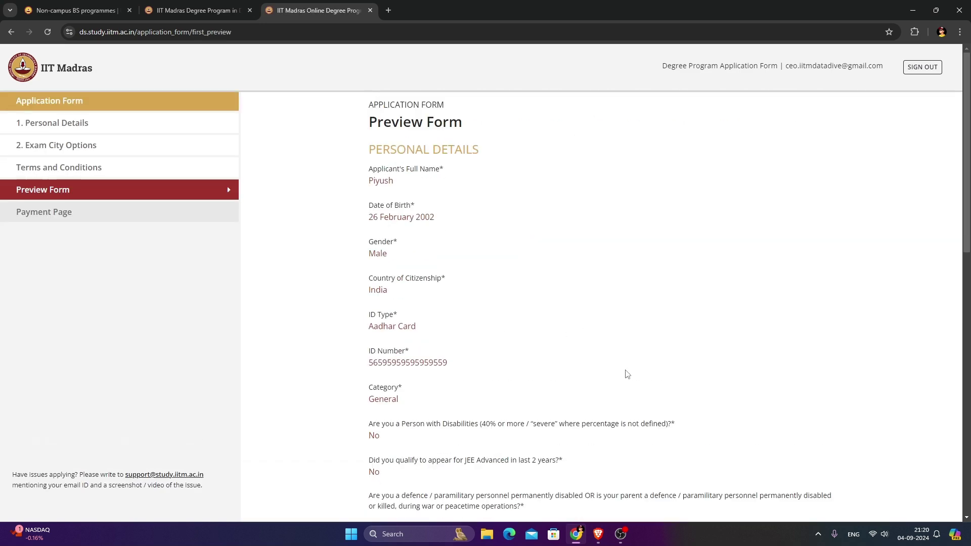
{"action": "scroll", "coordinate": [486, 303], "scroll_direction": "down", "scroll_amount": 6}
{"action": "scroll", "coordinate": [481, 304], "scroll_direction": "down", "scroll_amount": 4}
{"action": "scroll", "coordinate": [411, 198], "scroll_direction": "up", "scroll_amount": 5}
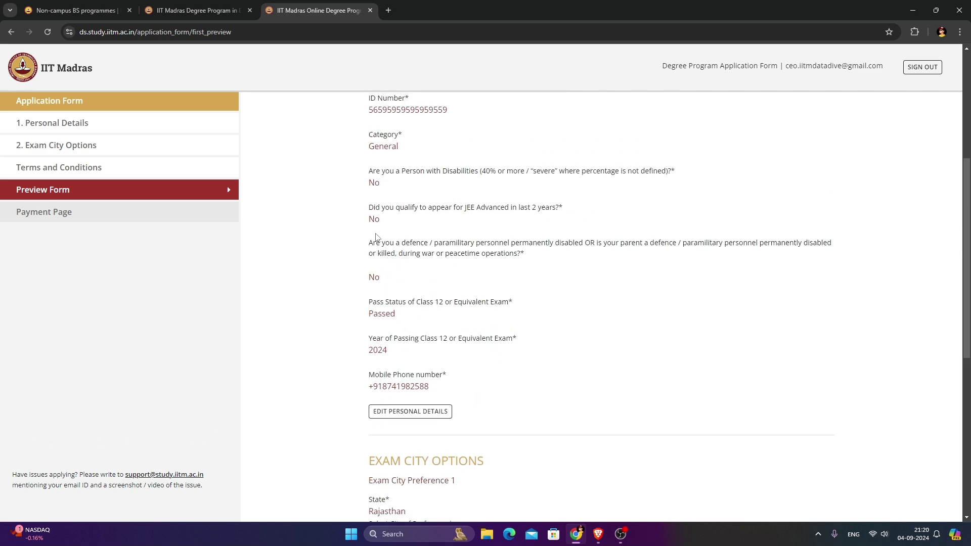
{"action": "scroll", "coordinate": [437, 194], "scroll_direction": "up", "scroll_amount": 5}
{"action": "scroll", "coordinate": [435, 195], "scroll_direction": "down", "scroll_amount": 6}
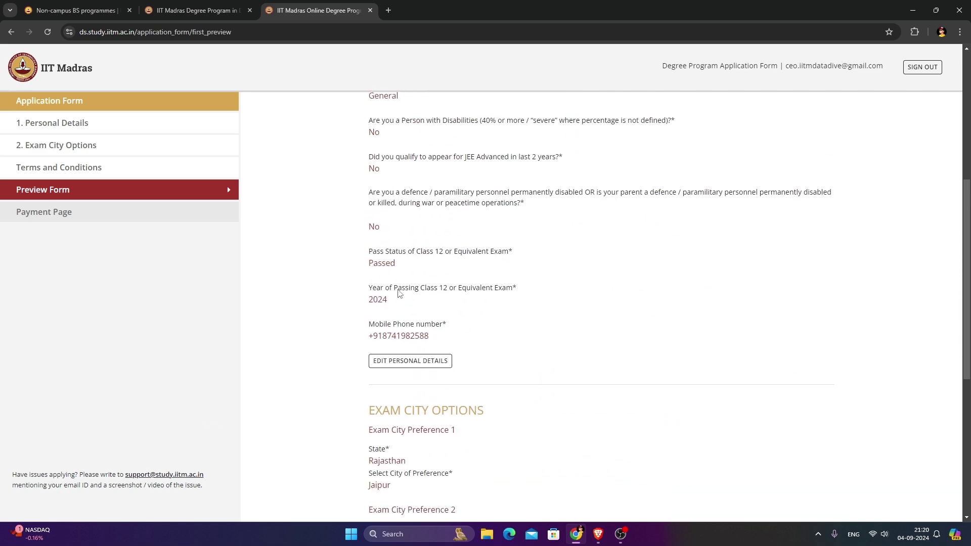
{"action": "scroll", "coordinate": [395, 243], "scroll_direction": "up", "scroll_amount": 5}
{"action": "scroll", "coordinate": [396, 234], "scroll_direction": "down", "scroll_amount": 4}
{"action": "scroll", "coordinate": [396, 233], "scroll_direction": "down", "scroll_amount": 6}
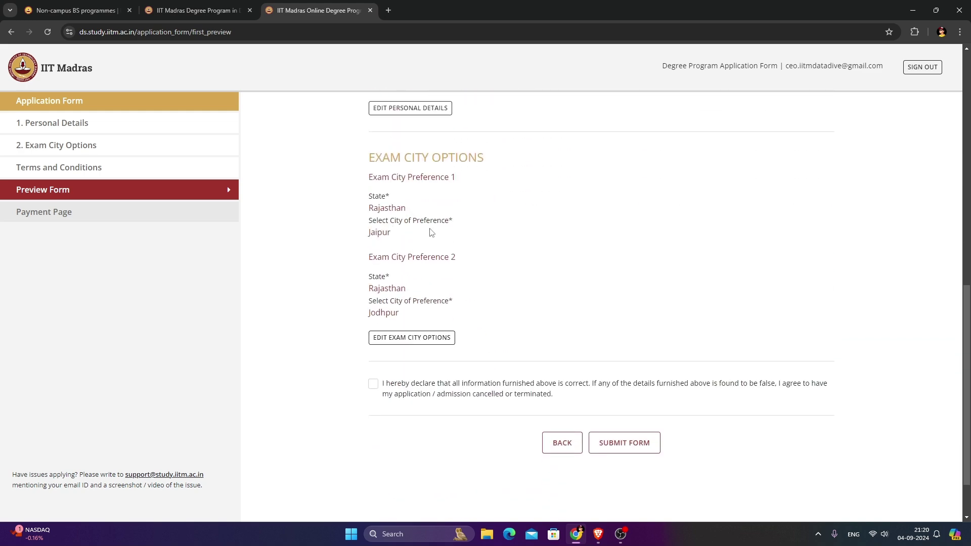
{"action": "left_click", "coordinate": [374, 385]}
{"action": "left_click", "coordinate": [631, 443]}
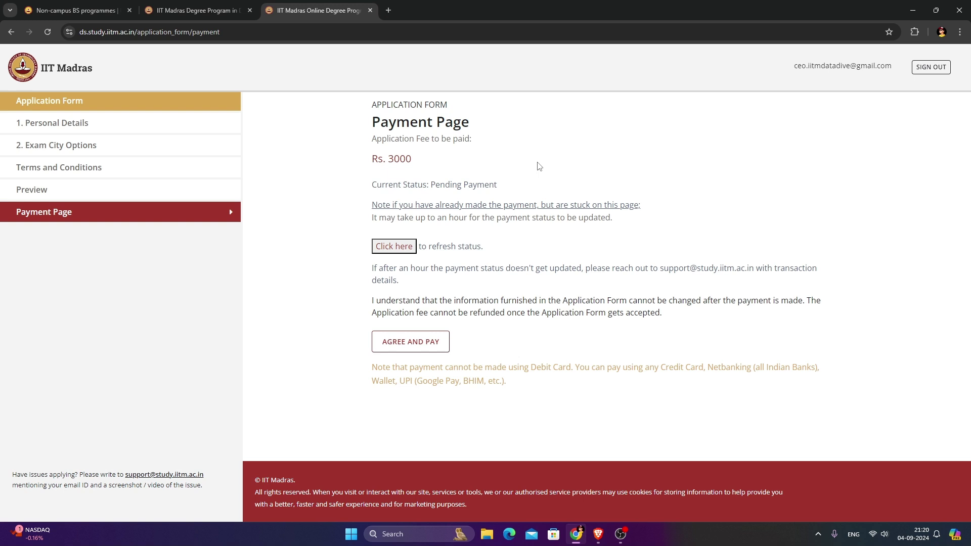
{"action": "double_click", "coordinate": [441, 126]}
{"action": "left_click", "coordinate": [395, 136]}
{"action": "double_click", "coordinate": [383, 126]}
{"action": "left_click", "coordinate": [383, 125]}
Start paying the Rs. 3000 fee and enter the mobile number in Razorpay's contact details.
{"action": "left_click", "coordinate": [424, 348]}
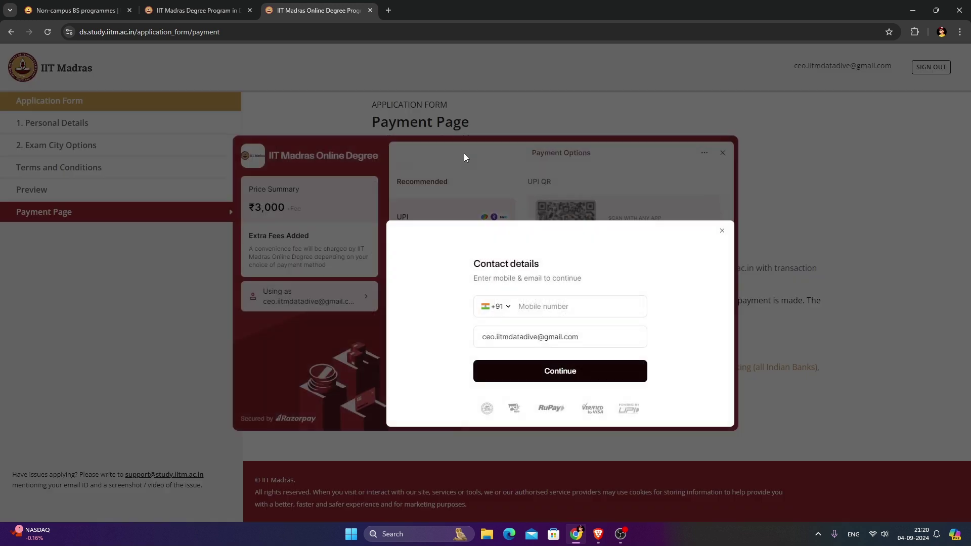
{"action": "left_click", "coordinate": [723, 239]}
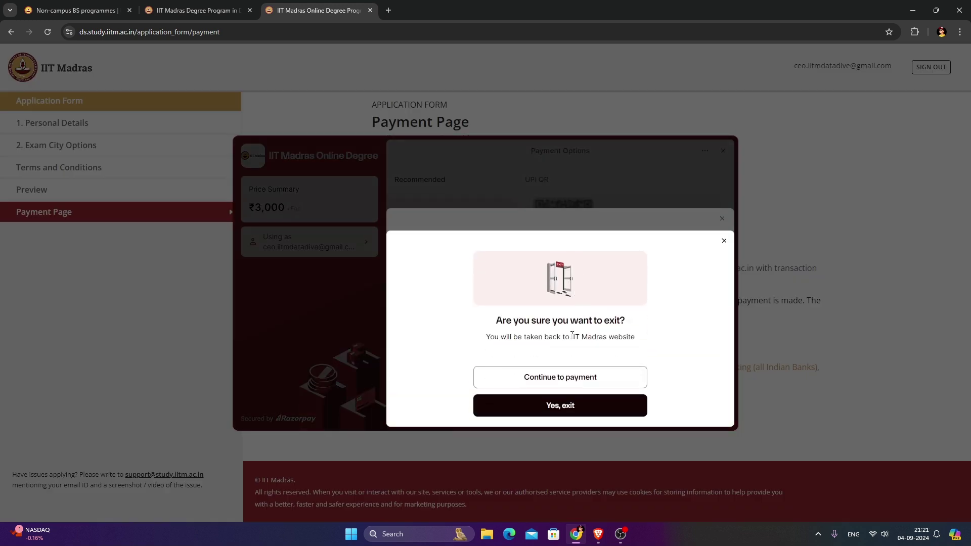
{"action": "left_click", "coordinate": [594, 386]}
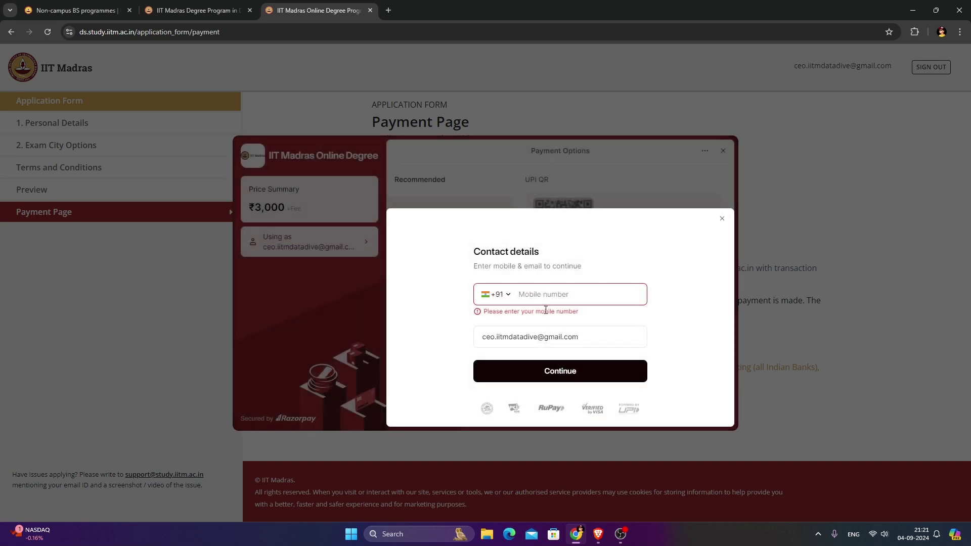
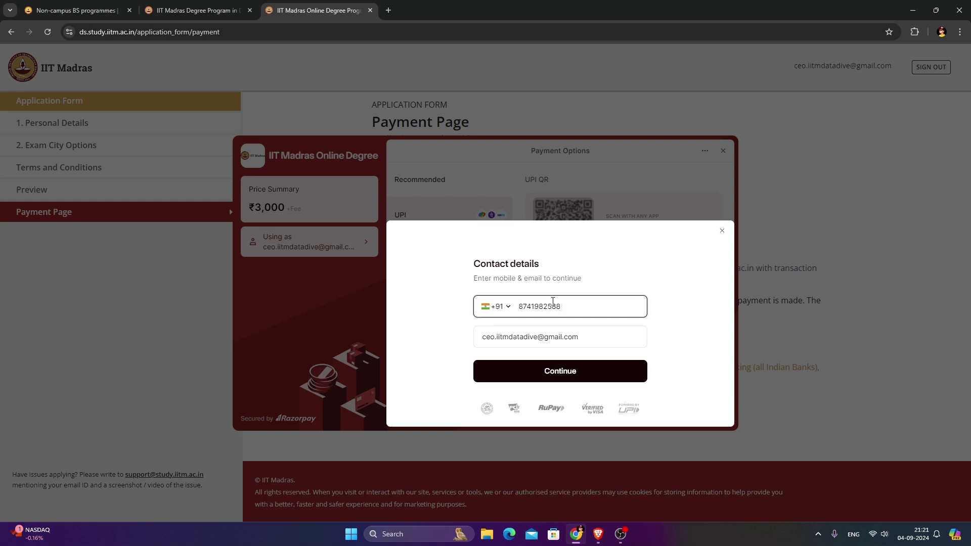
{"action": "left_click", "coordinate": [560, 375]}
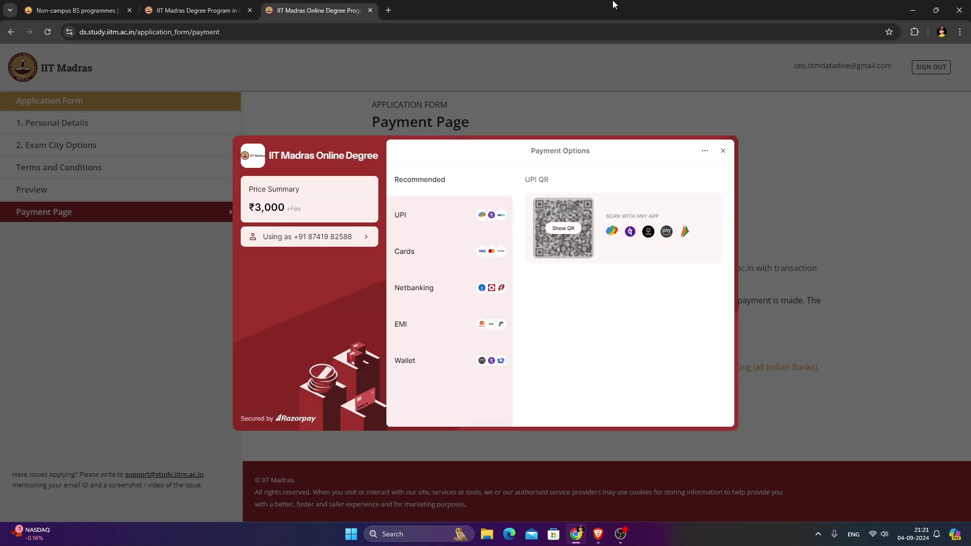
Browse the UPI, Cards, Netbanking and Wallet payment options.
{"action": "left_click", "coordinate": [425, 226]}
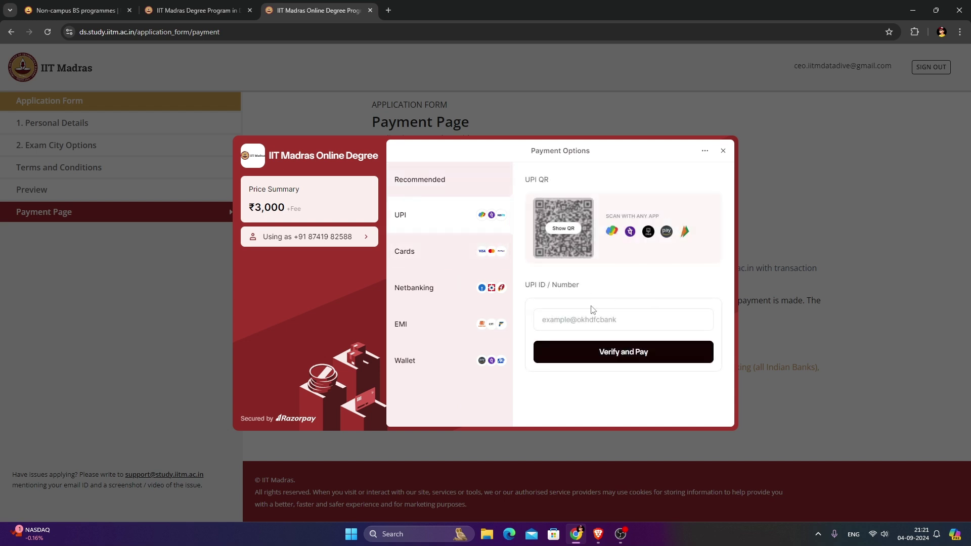
{"action": "left_click", "coordinate": [430, 264]}
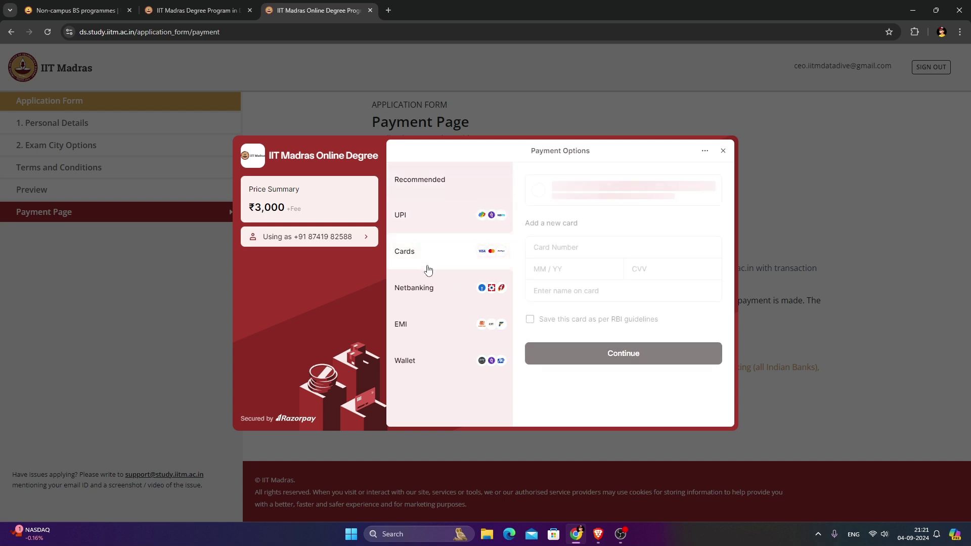
{"action": "left_click", "coordinate": [450, 289]}
{"action": "left_click", "coordinate": [469, 358]}
Exit the Razorpay checkout without paying and bring the presentation slide back to the front.
{"action": "left_click", "coordinate": [722, 153]}
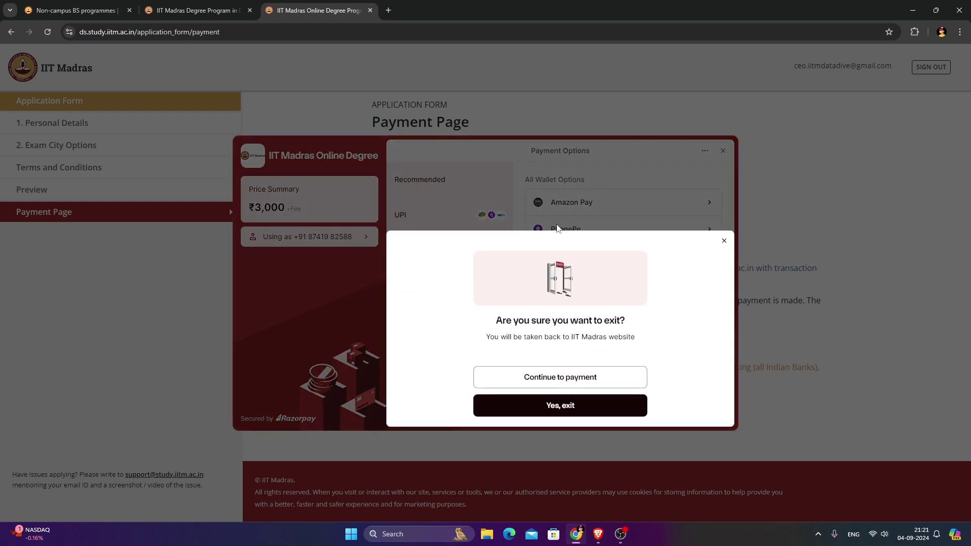
{"action": "left_click", "coordinate": [587, 408]}
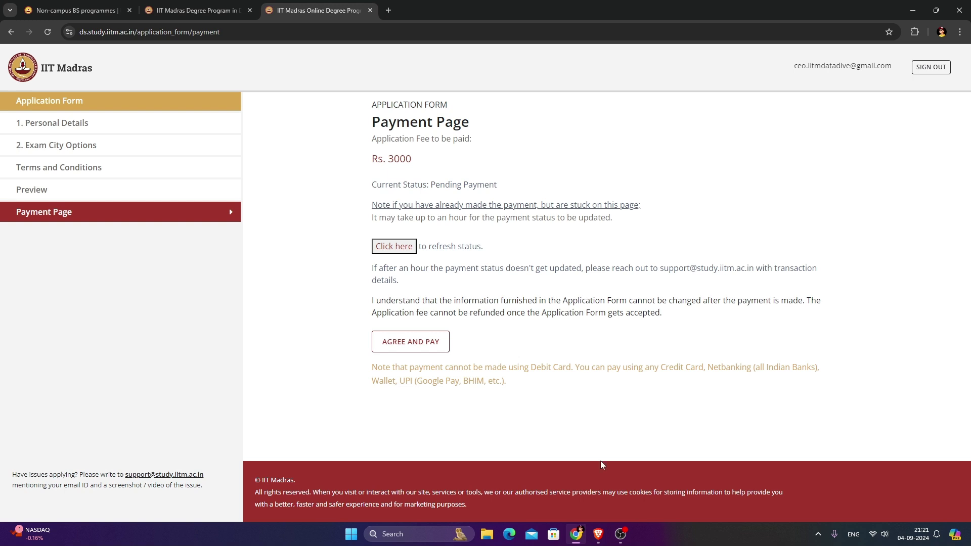
{"action": "left_click", "coordinate": [605, 535]}
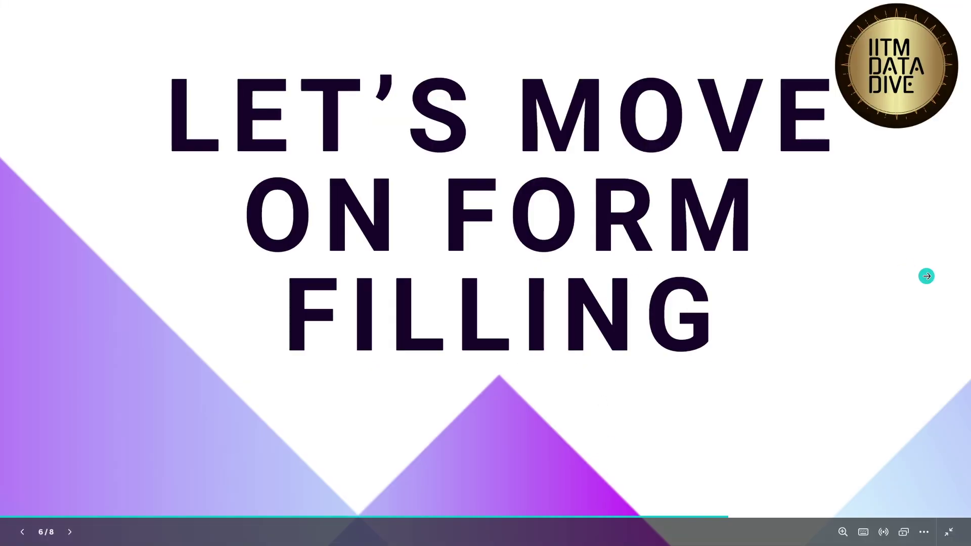